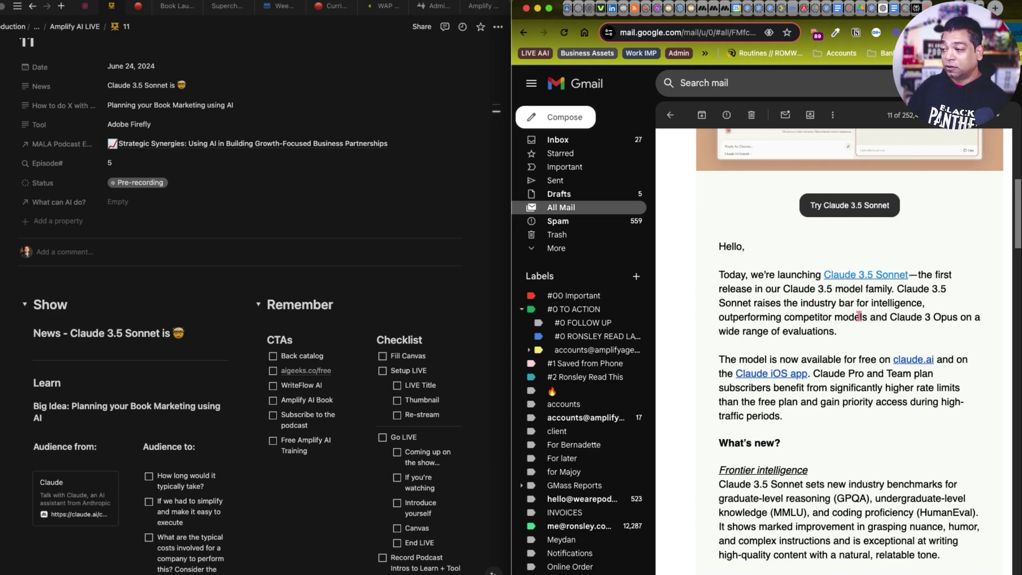
Scroll the Claude 3.5 Sonnet email to its 'What's new?' section on speed and vision.
scroll(830, 308, "down", 1)
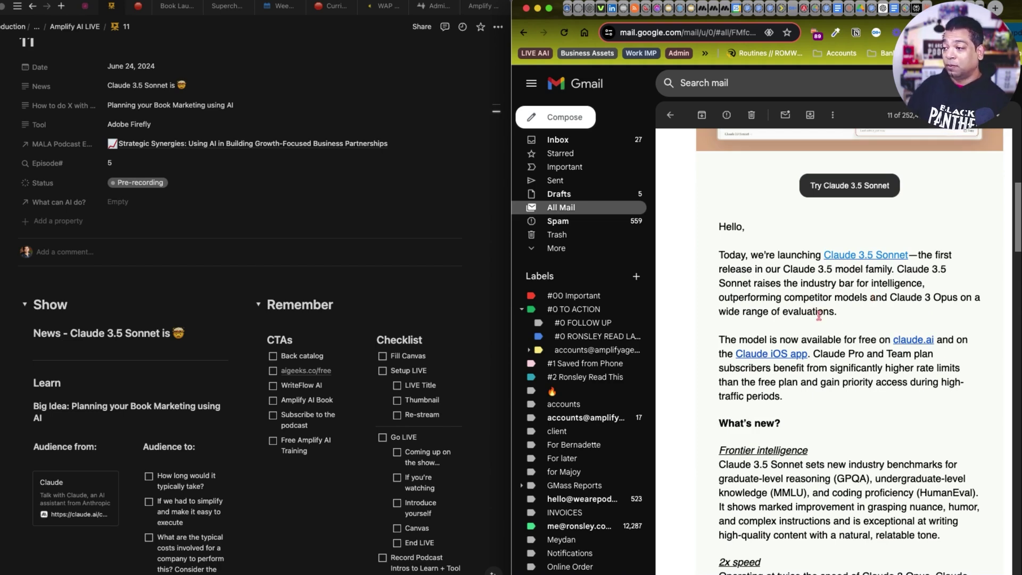
scroll(819, 315, "down", 2)
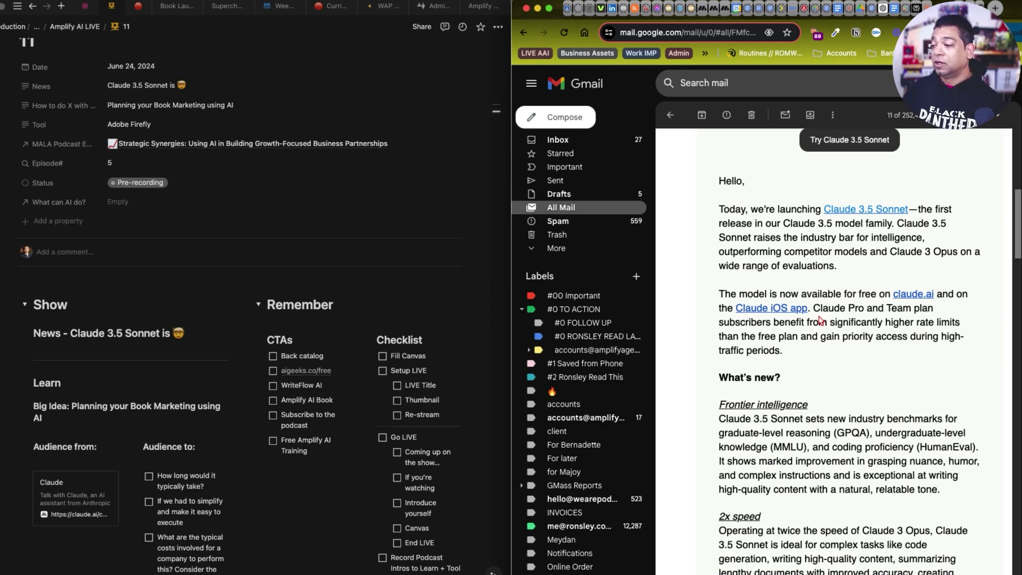
scroll(820, 320, "down", 5)
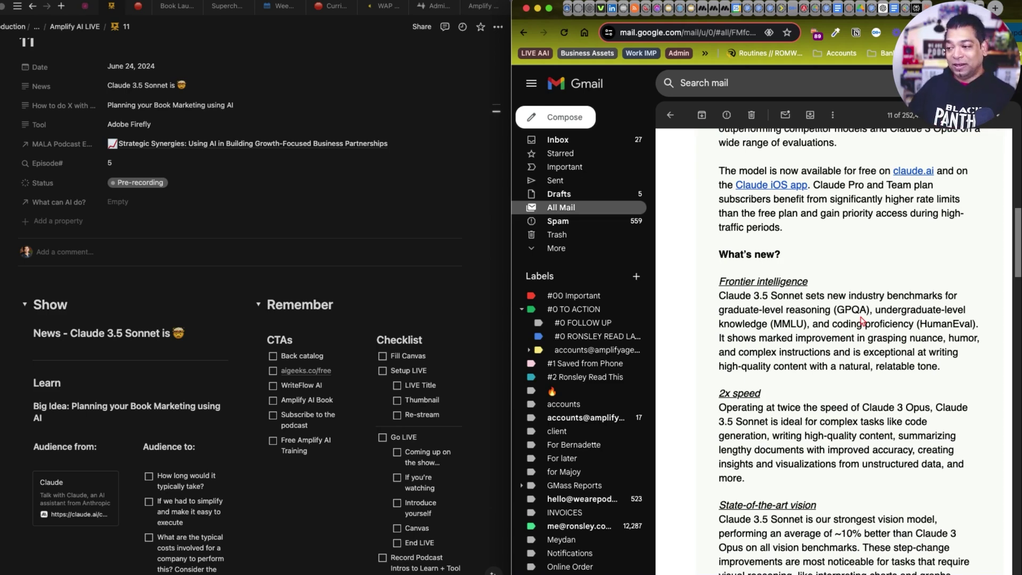
Read the announcement email through Artifacts and Get started to the Anthropic team sign-off.
scroll(865, 461, "down", 3)
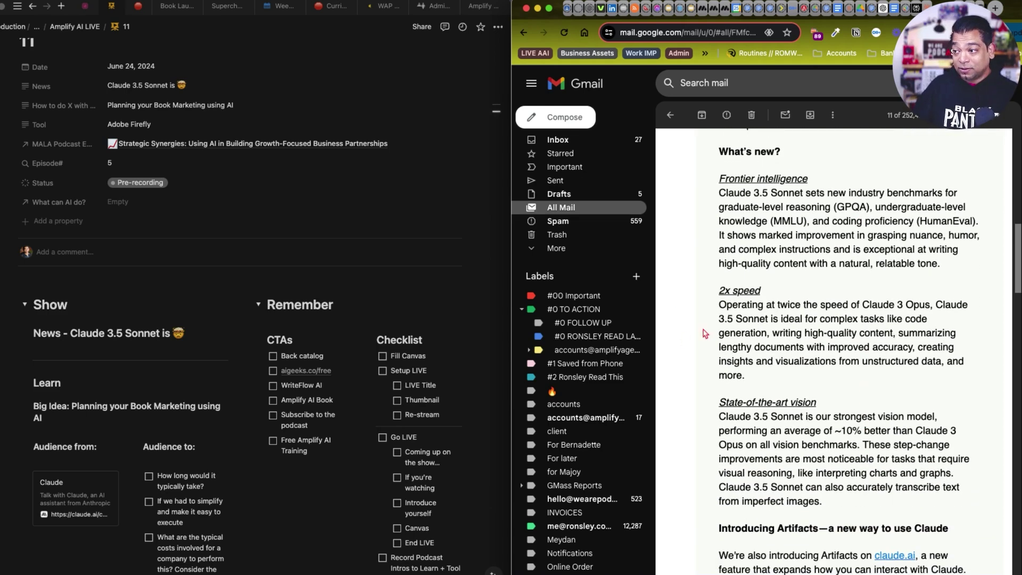
scroll(766, 366, "down", 3)
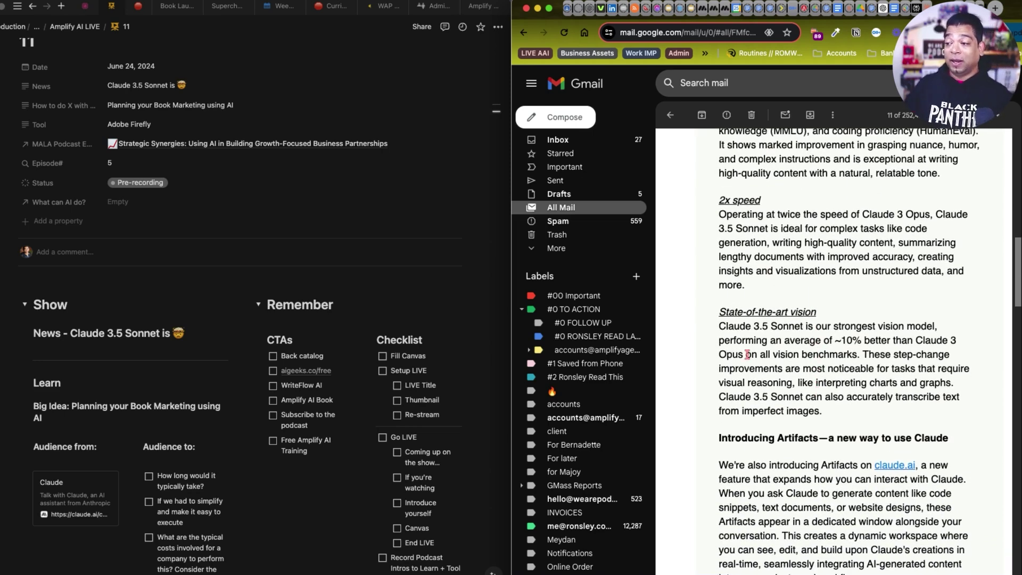
scroll(747, 354, "down", 4)
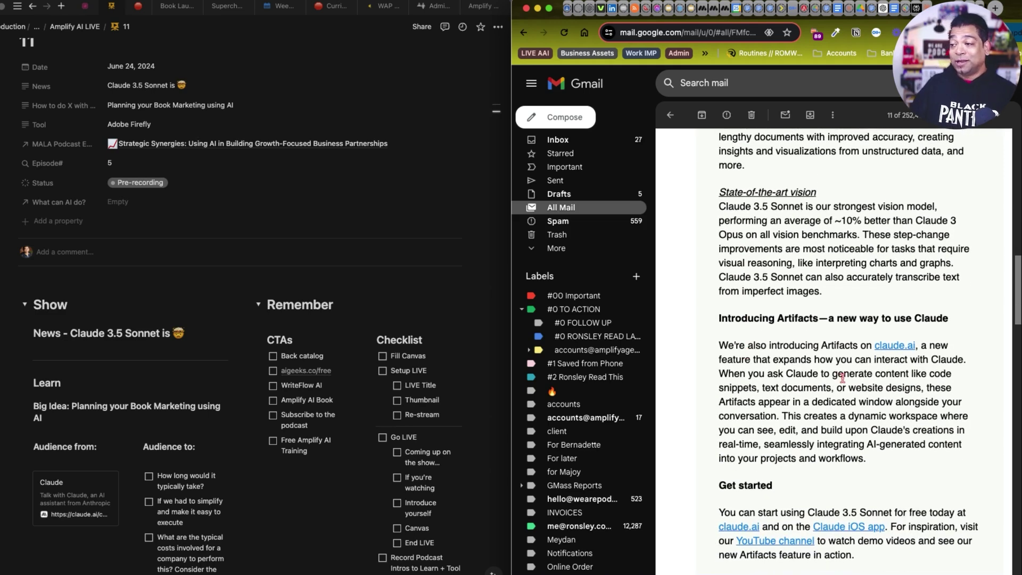
scroll(786, 374, "down", 2)
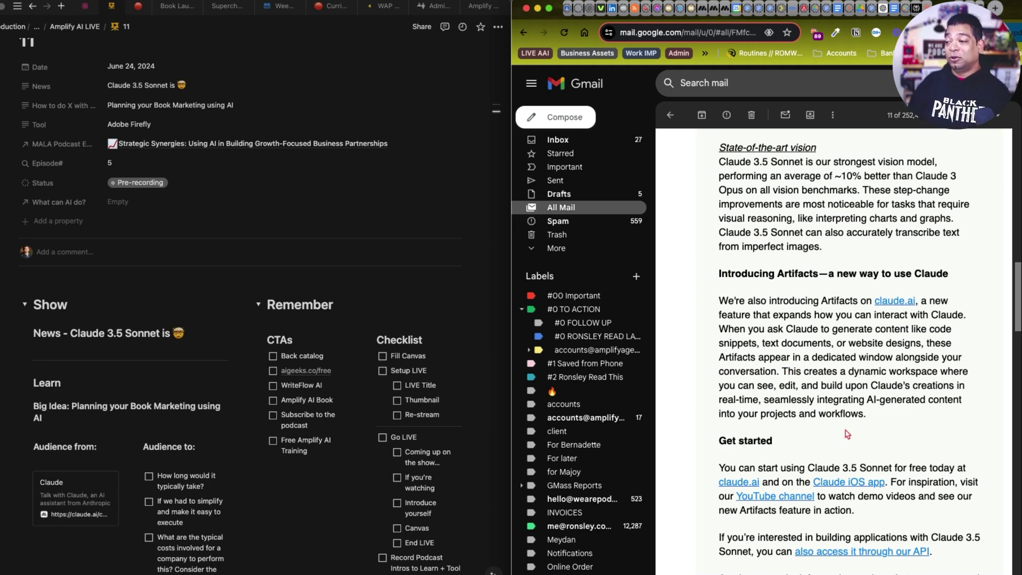
scroll(847, 434, "down", 1)
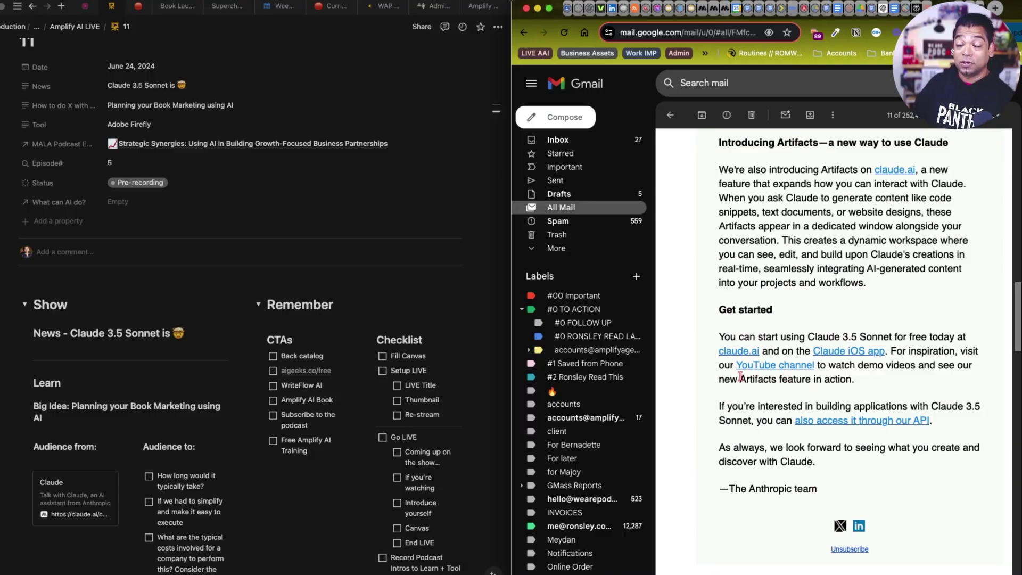
Go to the recent-chats page full screen and open the Ethical AI Adoption for Business Leaders chat.
key("ctrl+Tab")
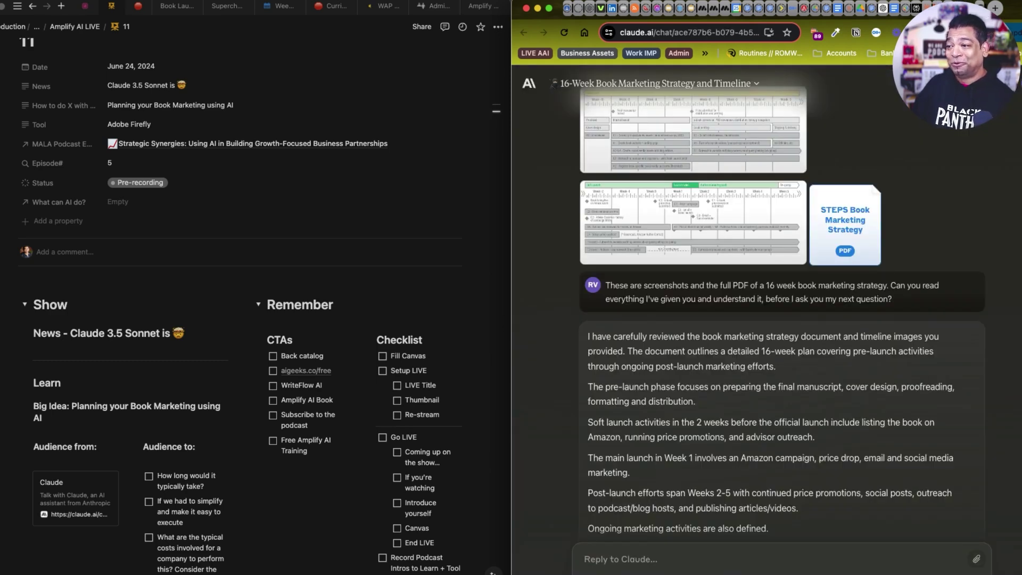
key("ctrl+Tab")
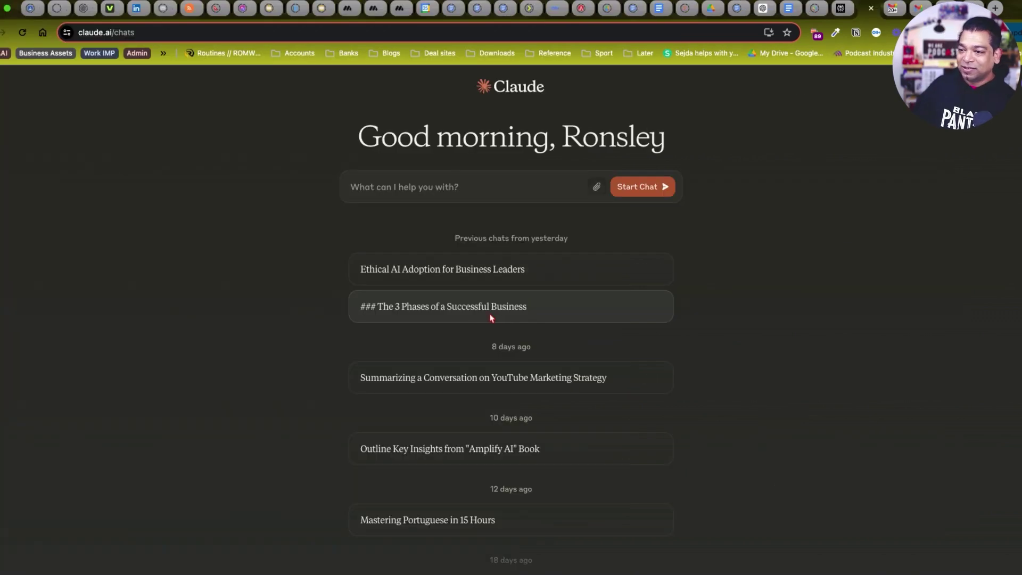
key("ctrl+alt+Return")
left_click(446, 311)
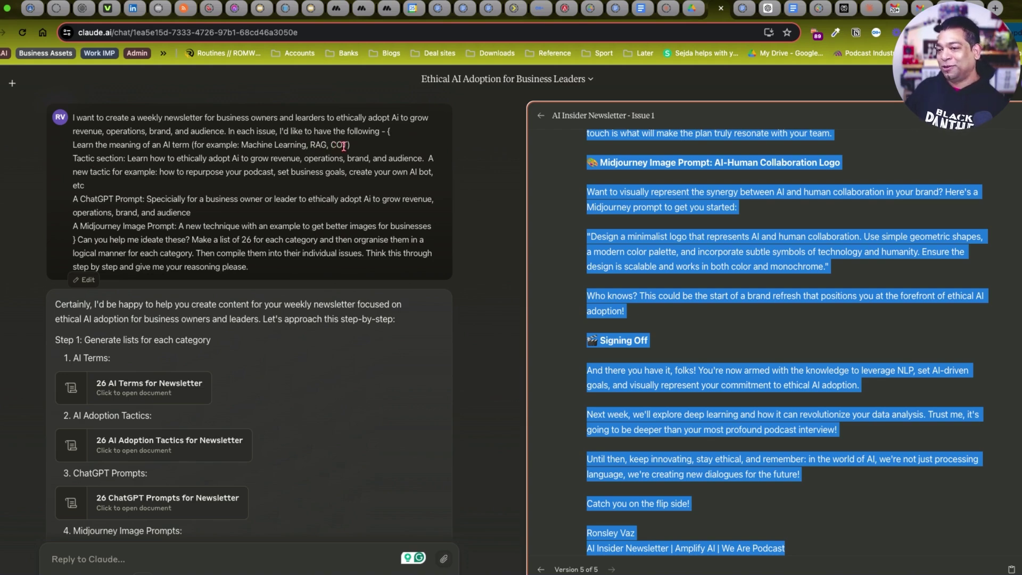
Clear the selection and scroll the AI Insider Newsletter – Issue 1 draft to its sign-off.
left_click(137, 171)
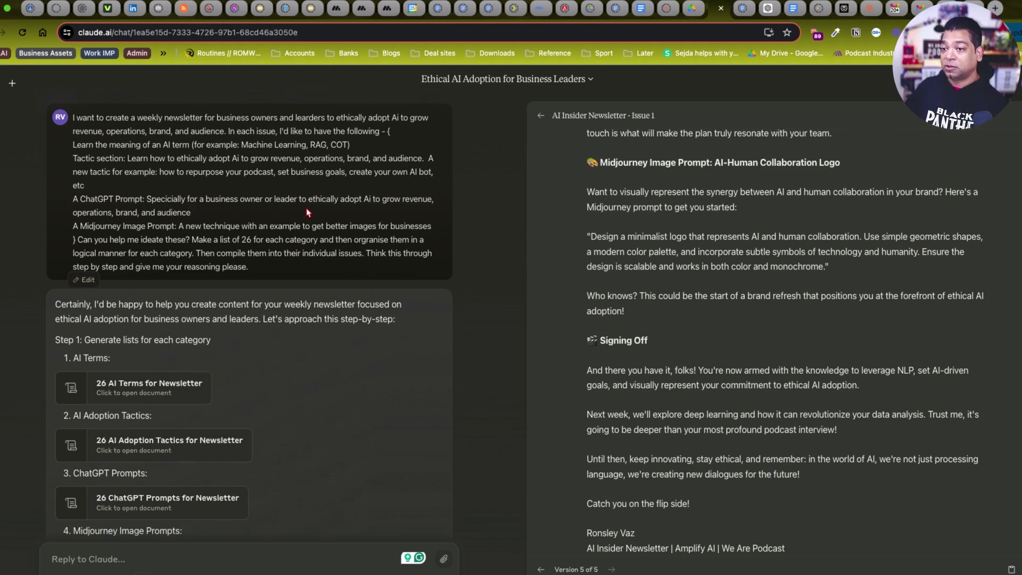
scroll(307, 212, "down", 1)
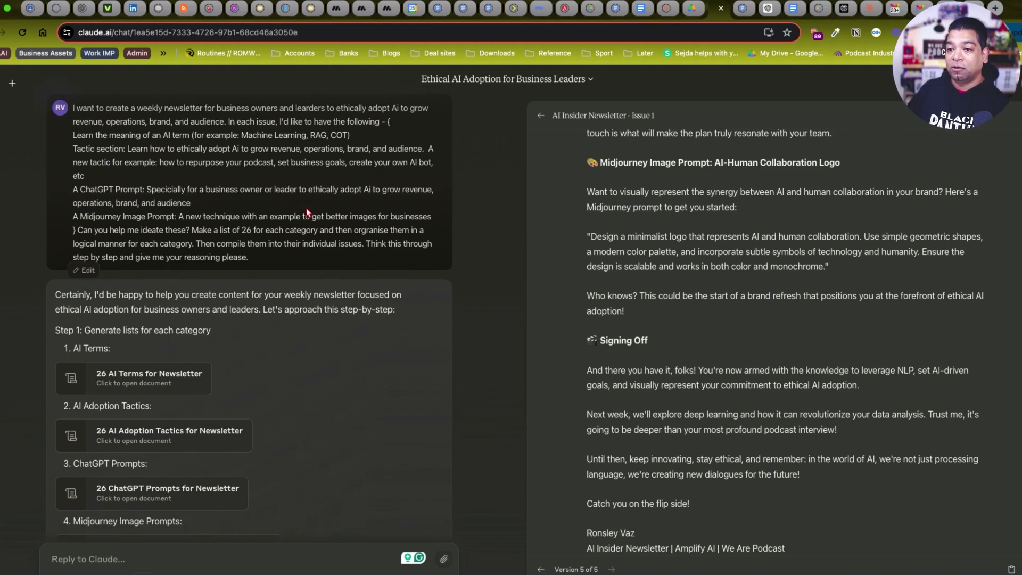
scroll(192, 225, "down", 1)
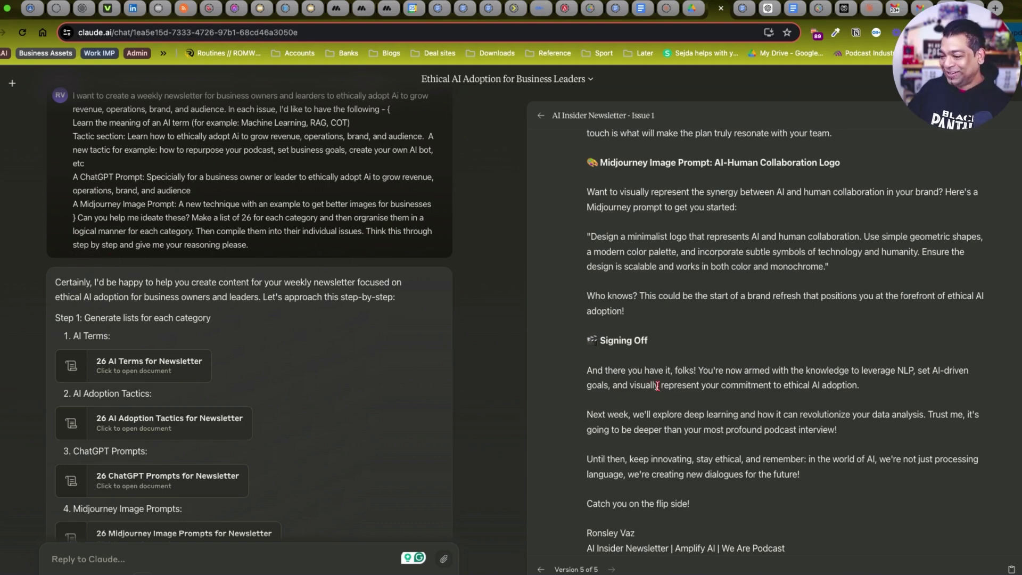
left_click(541, 569)
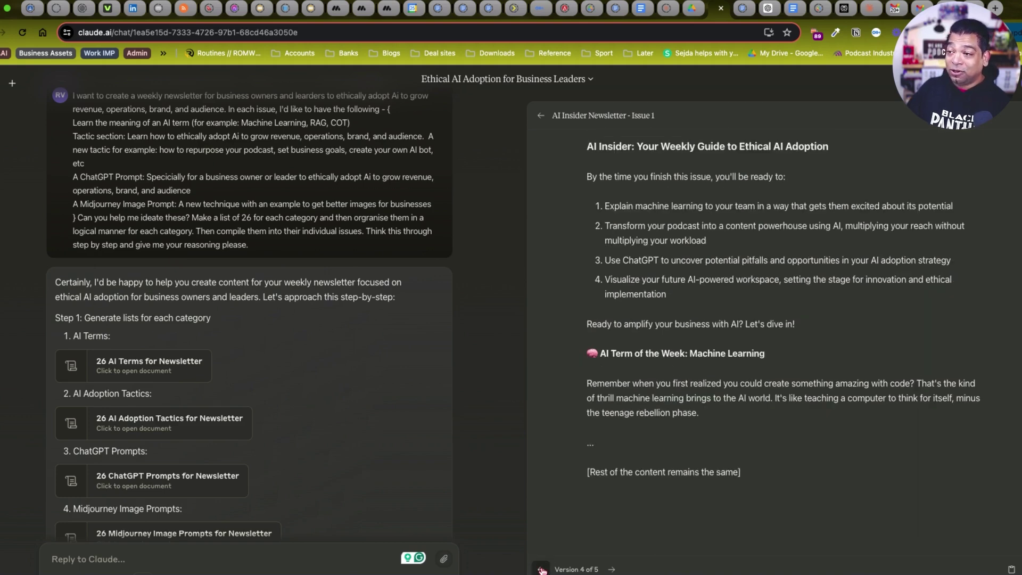
left_click(541, 569)
left_click(541, 569)
left_click(541, 569)
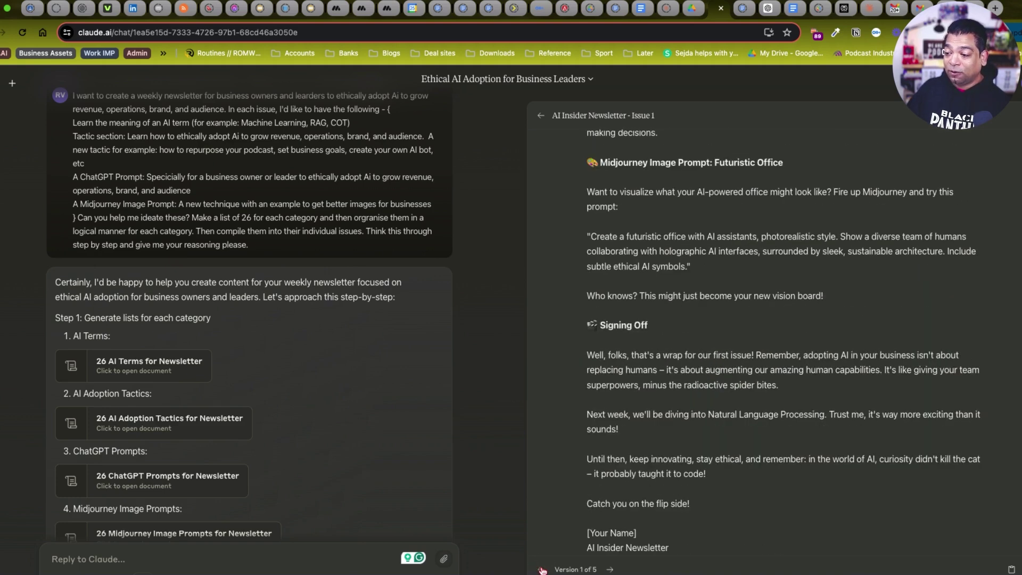
scroll(567, 361, "up", 15)
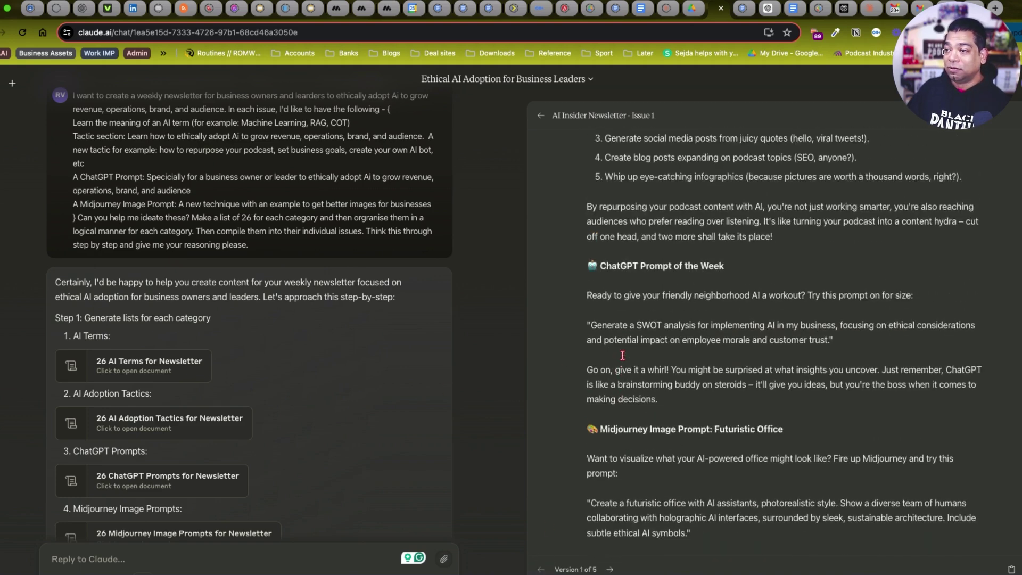
scroll(622, 355, "up", 5)
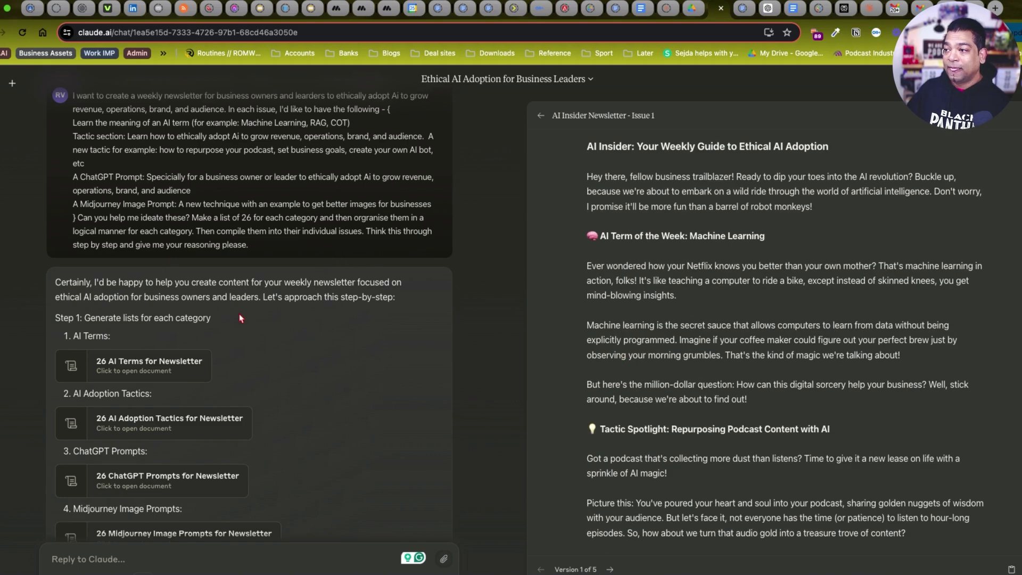
scroll(237, 318, "down", 1)
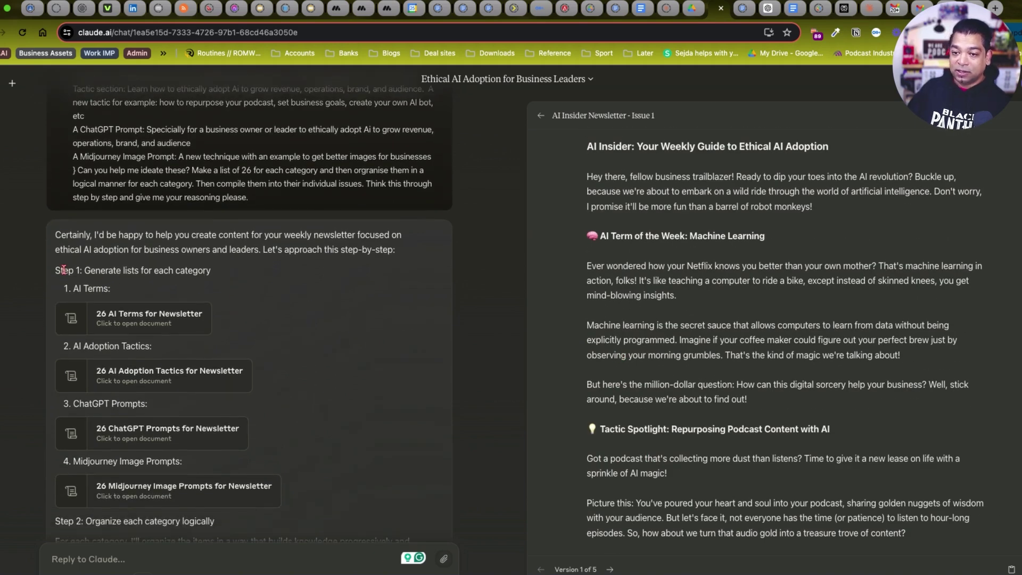
scroll(124, 257, "down", 1)
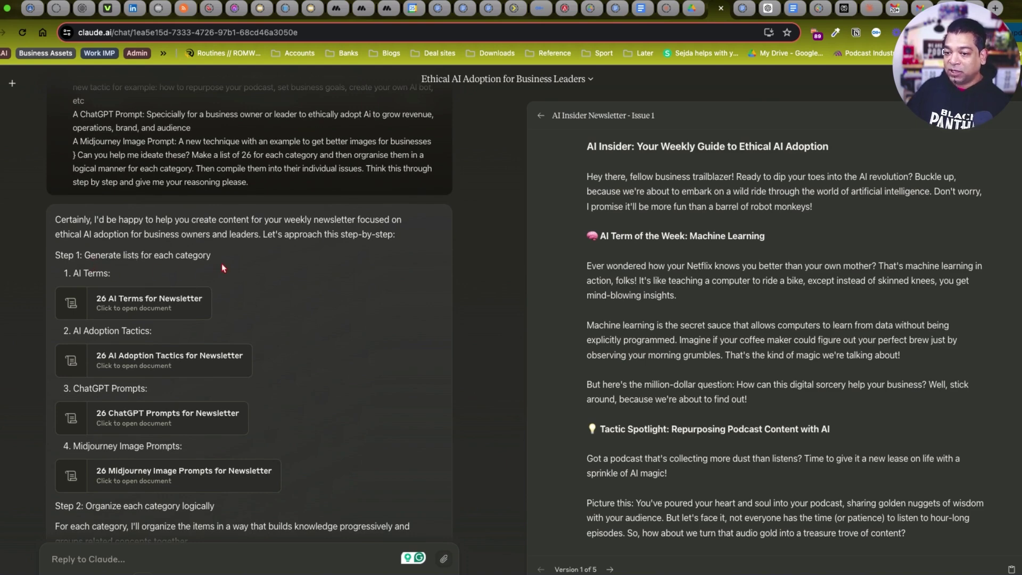
scroll(223, 268, "down", 3)
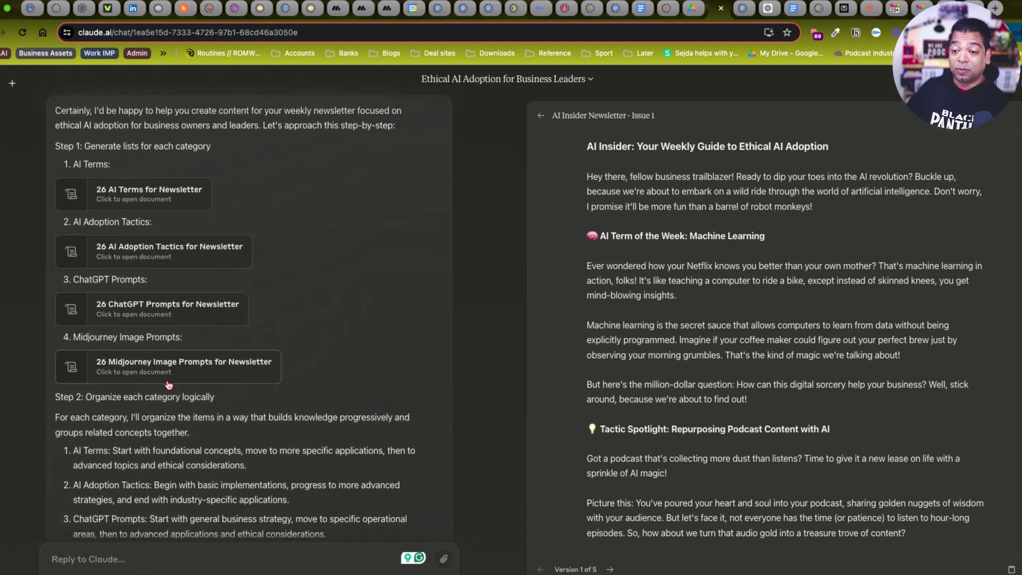
scroll(169, 384, "down", 3)
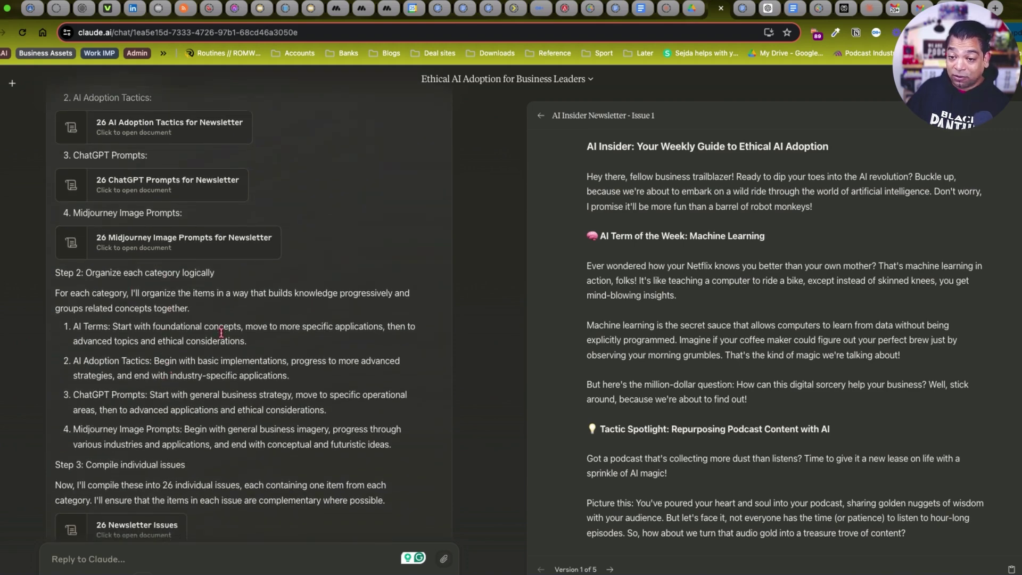
scroll(221, 333, "down", 3)
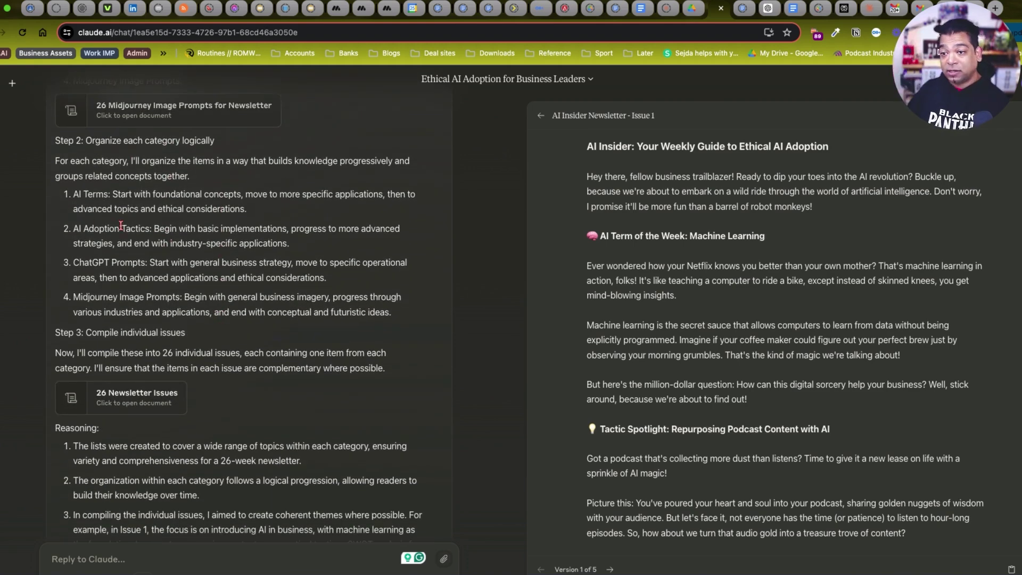
scroll(121, 226, "down", 2)
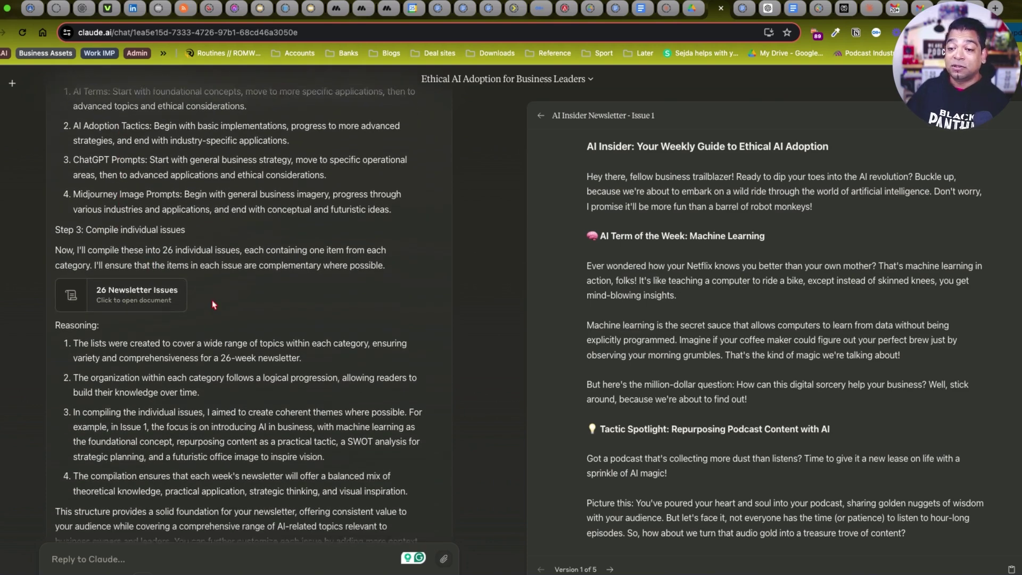
scroll(199, 297, "down", 1)
scroll(145, 285, "down", 1)
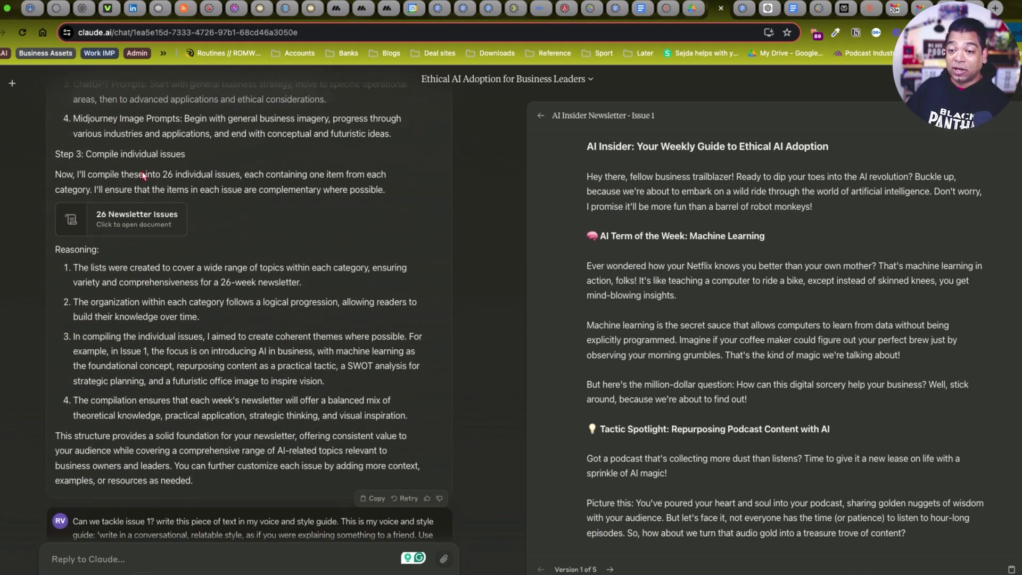
left_click(139, 222)
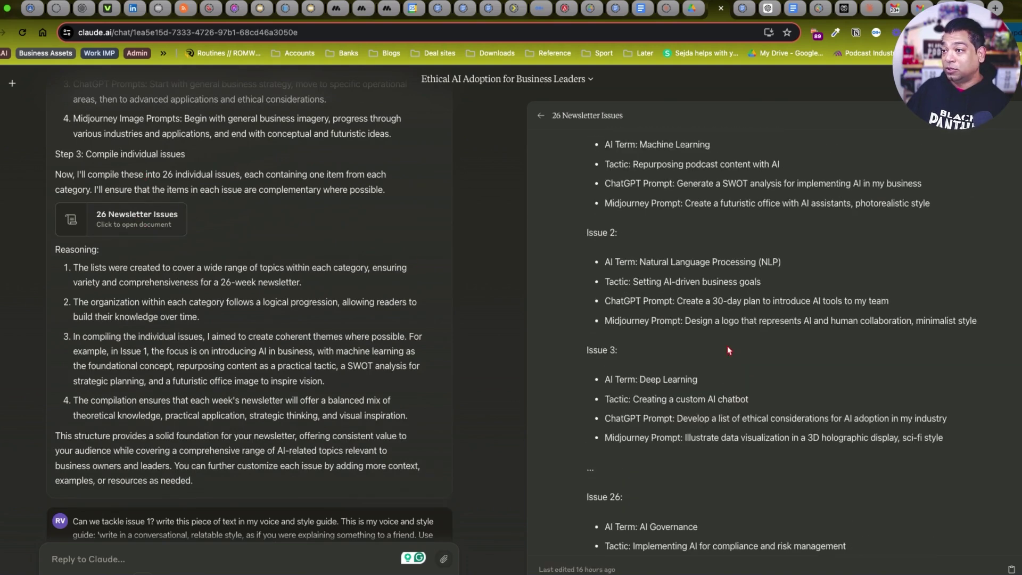
scroll(729, 351, "down", 3)
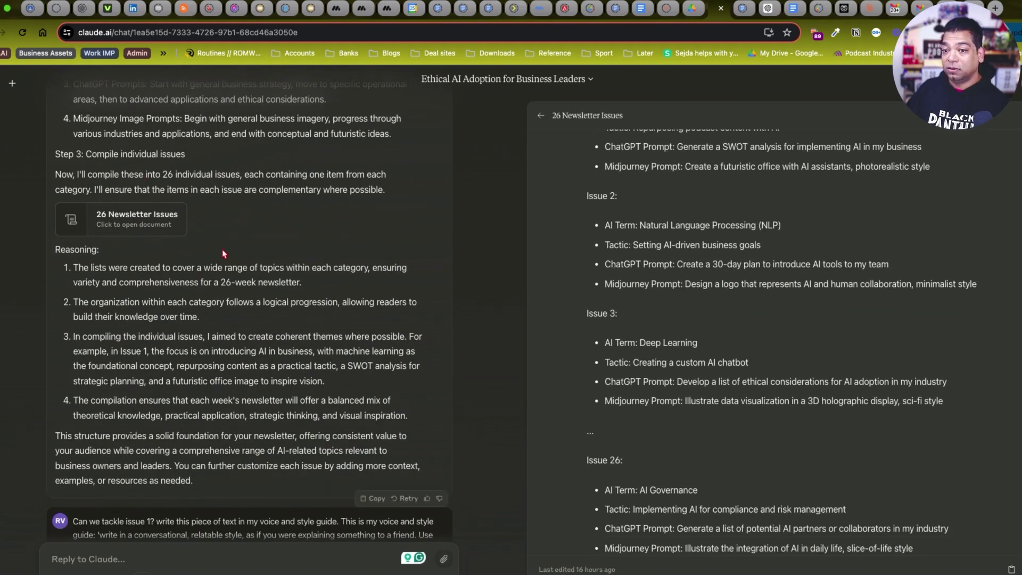
left_click(540, 115)
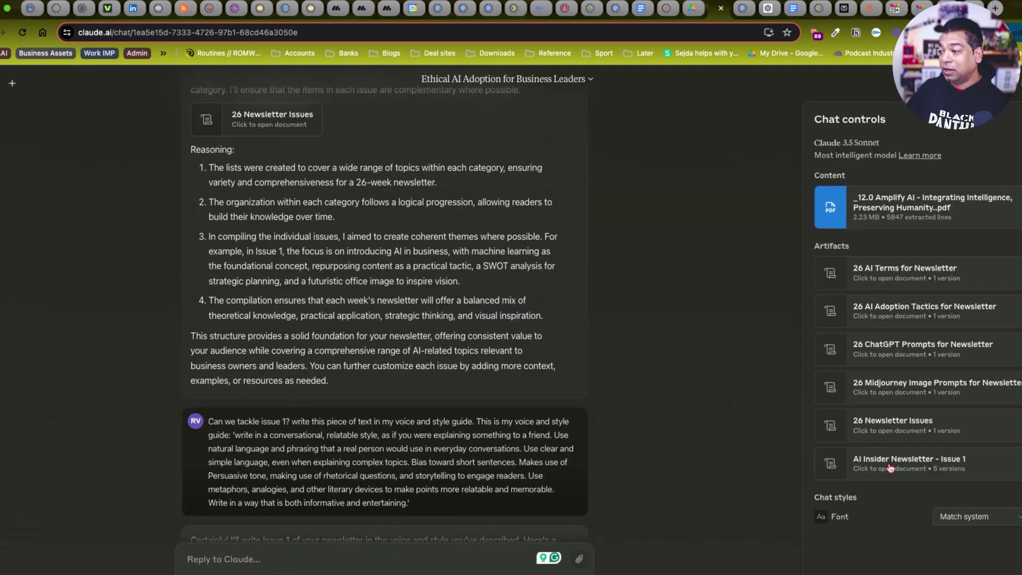
scroll(440, 346, "down", 3)
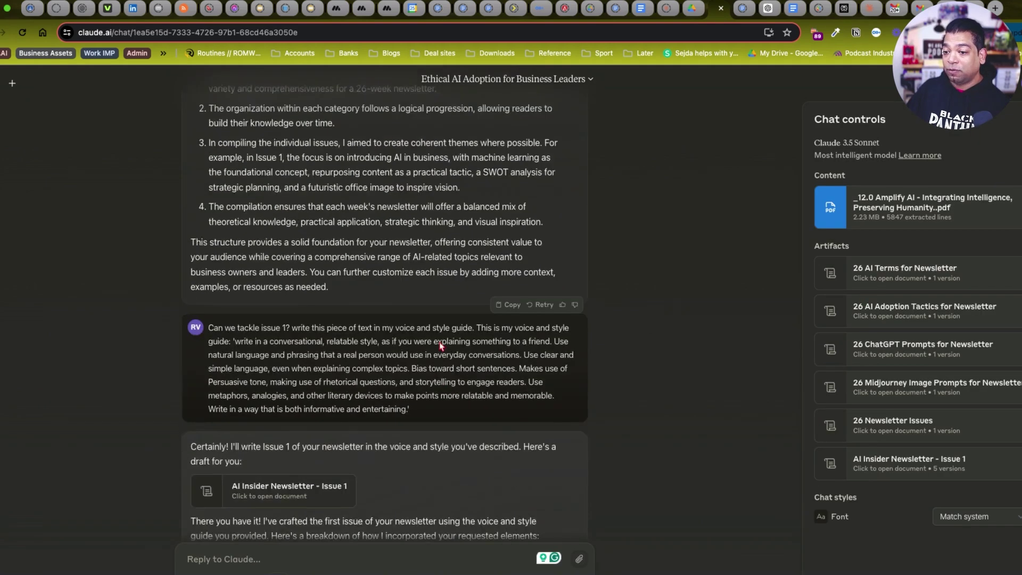
scroll(441, 346, "down", 2)
left_click(877, 463)
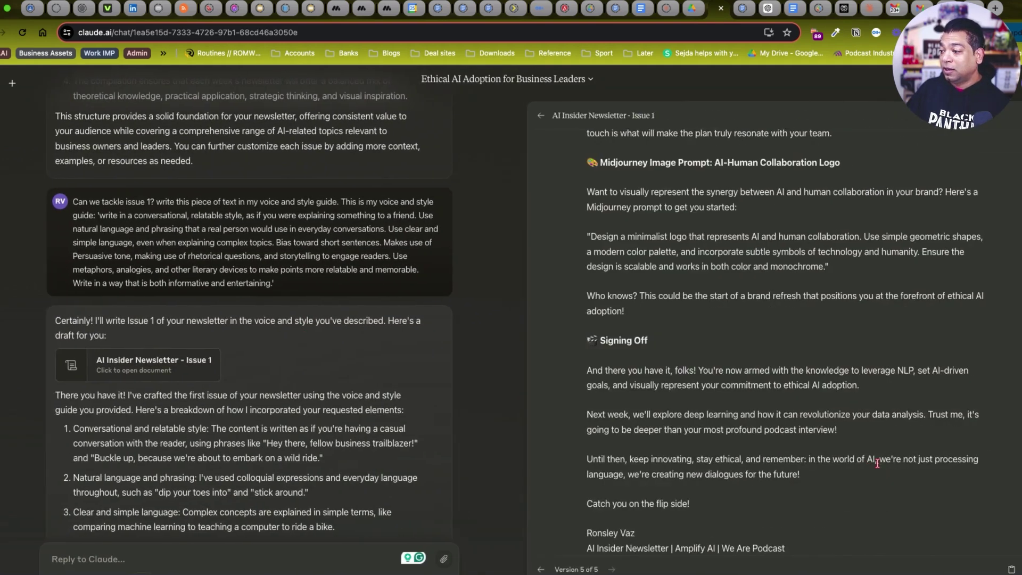
scroll(705, 372, "up", 15)
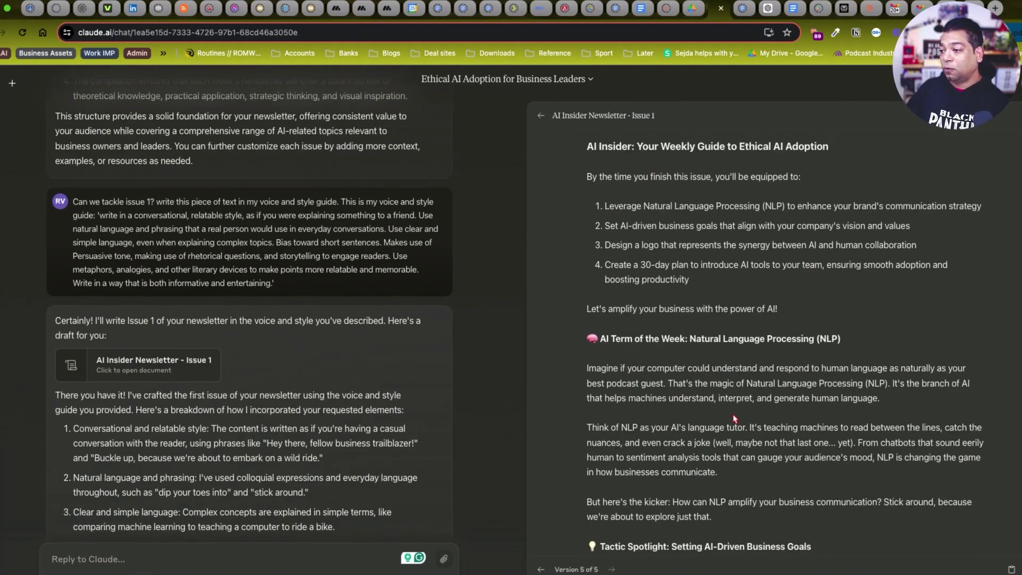
scroll(734, 419, "down", 3)
scroll(378, 407, "down", 12)
scroll(378, 407, "down", 10)
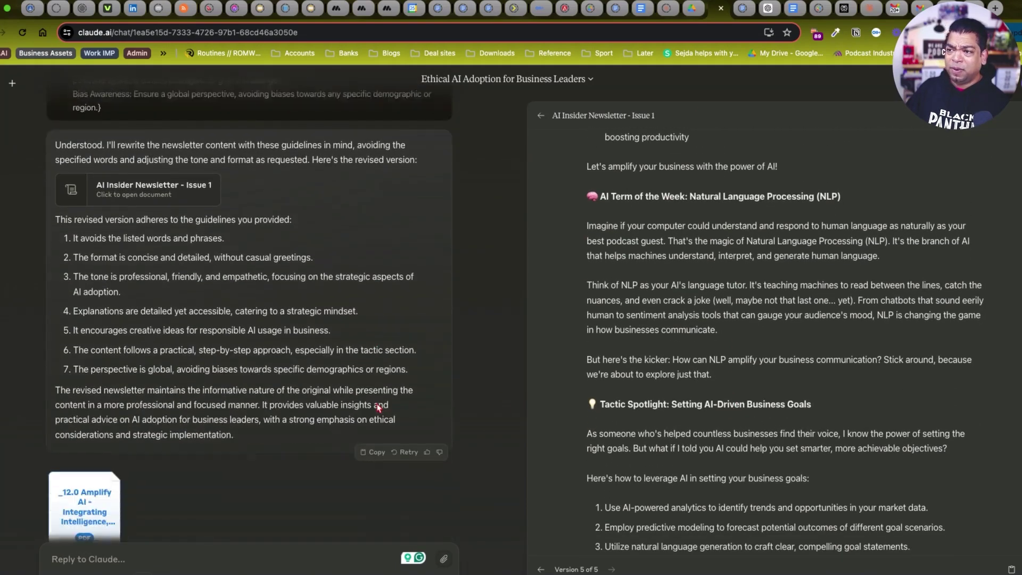
Write a one-page speaker kit request giving your name and pasting your short bio.
left_click(871, 8)
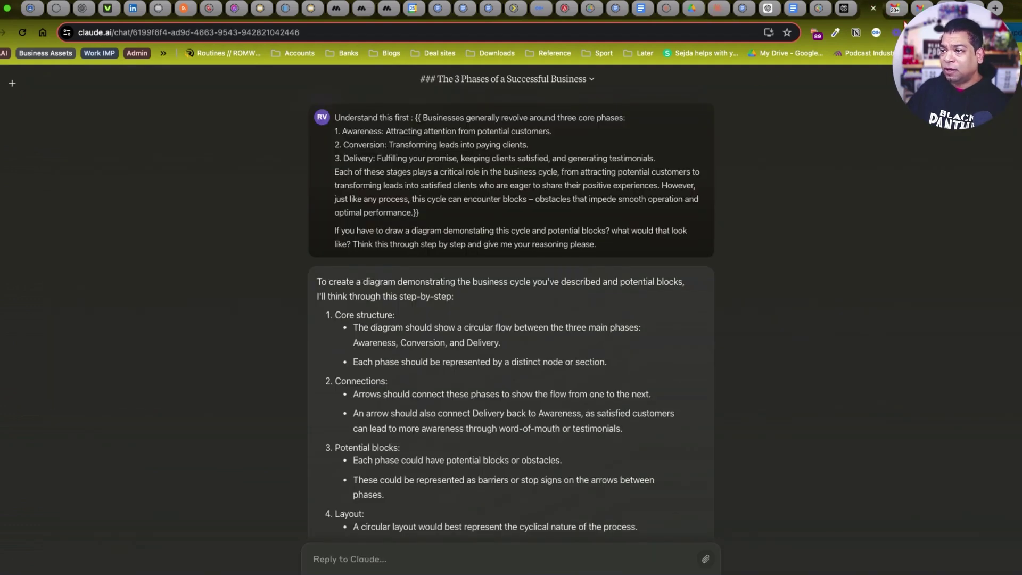
left_click(945, 8)
left_click(866, 10)
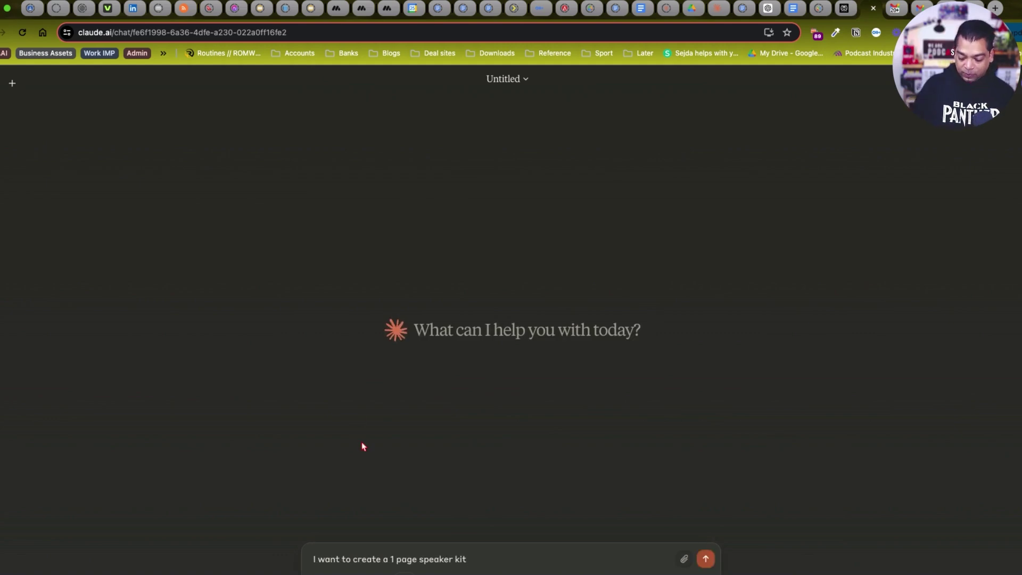
type("My name")
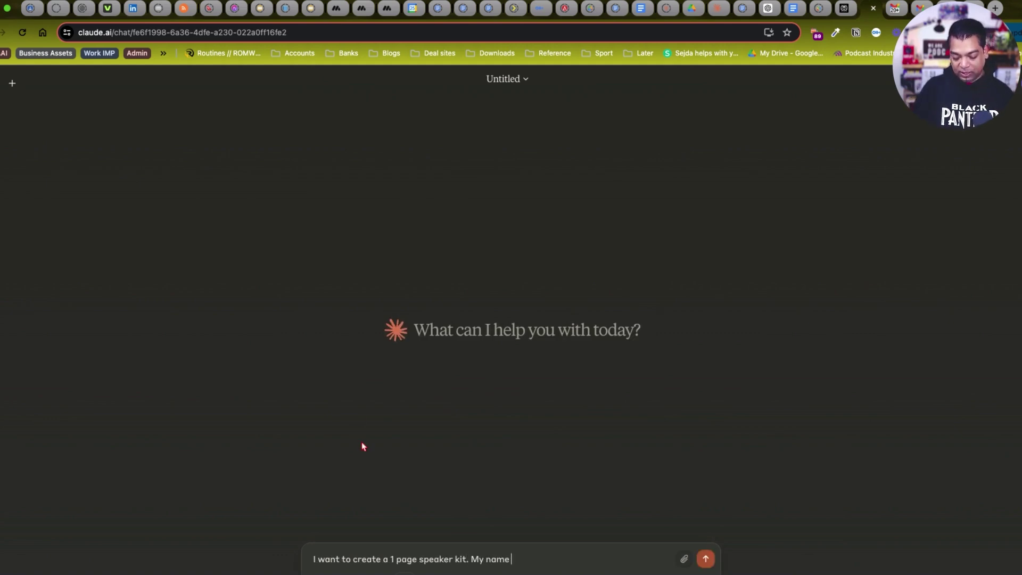
type(" is Ronsley Seriojo Vaz. this i")
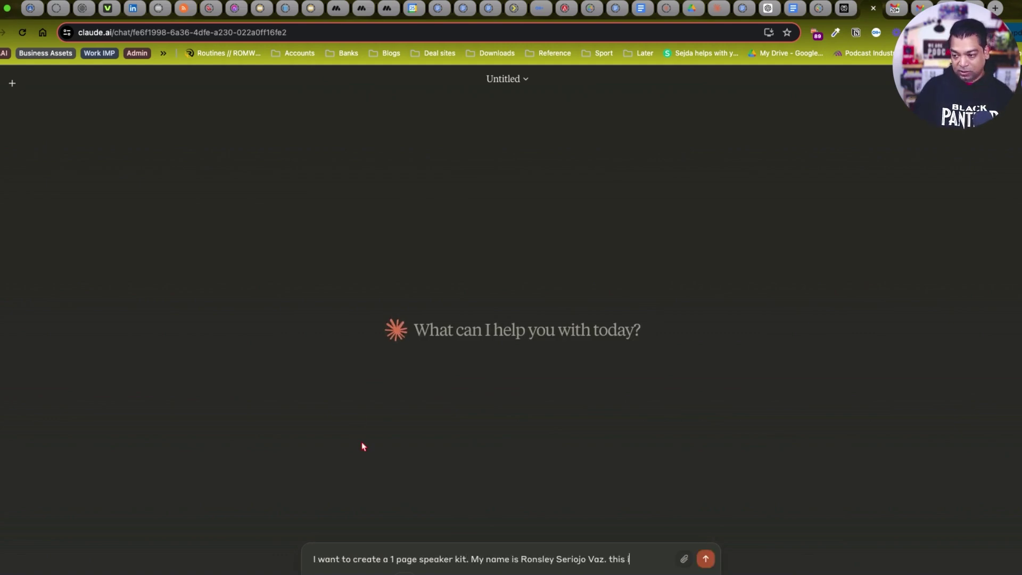
type("s my short bio")
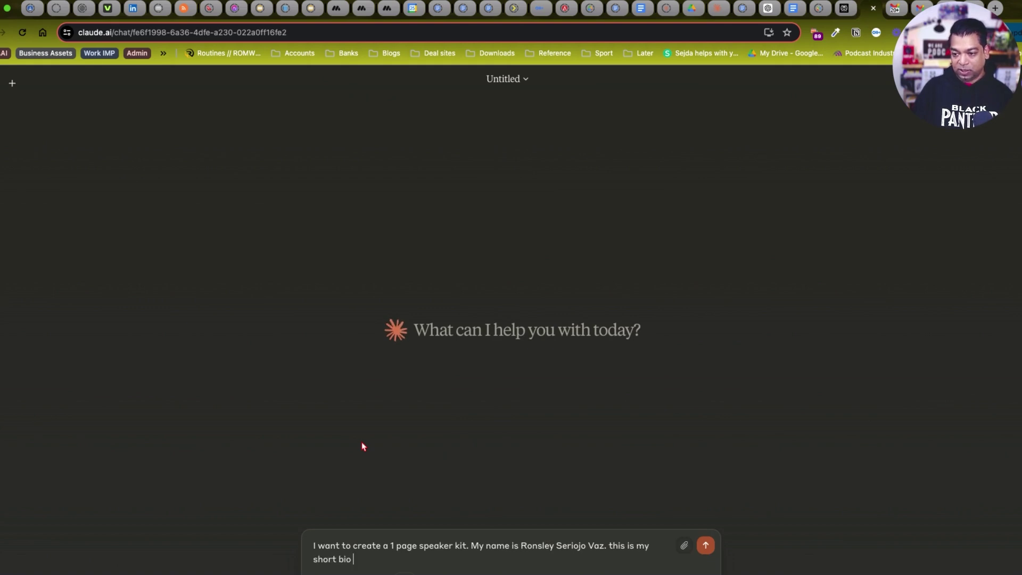
type("- Ronsley is a computer scientist, entrepreneur, speaker, author, software engineer, and podcaster. He is best known as the creator of podcasts for some of the most famous people on the planet including actors, athletes, entrepreneurs, politicians, and influencers.   He is the author of Amplify, Founder of AmplifyAi and We Are Podcast, and a TED speaker (find his TED talk on the Ted.com website). He has interviewed more than 1,500 people, created over 1,100 podcasts for businesses, brands and personalities, and has been listened to over 5.1 million times in 133 countries.   He has an engineering degree in Computer Science, a Masters in Software Engineering and an MBA in Psychology and Leadership.   I am attaching a few examples of Speaker 1 pagers. Can you help me design one for me?")
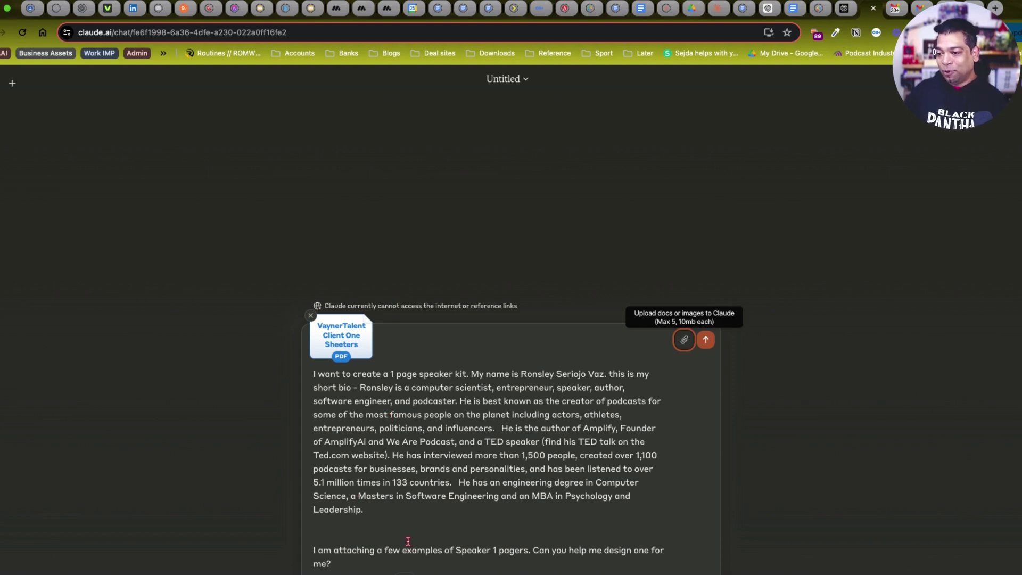
Send the speaker kit request and review the generated biography, topics, testimonials and contact sections.
left_click(436, 560)
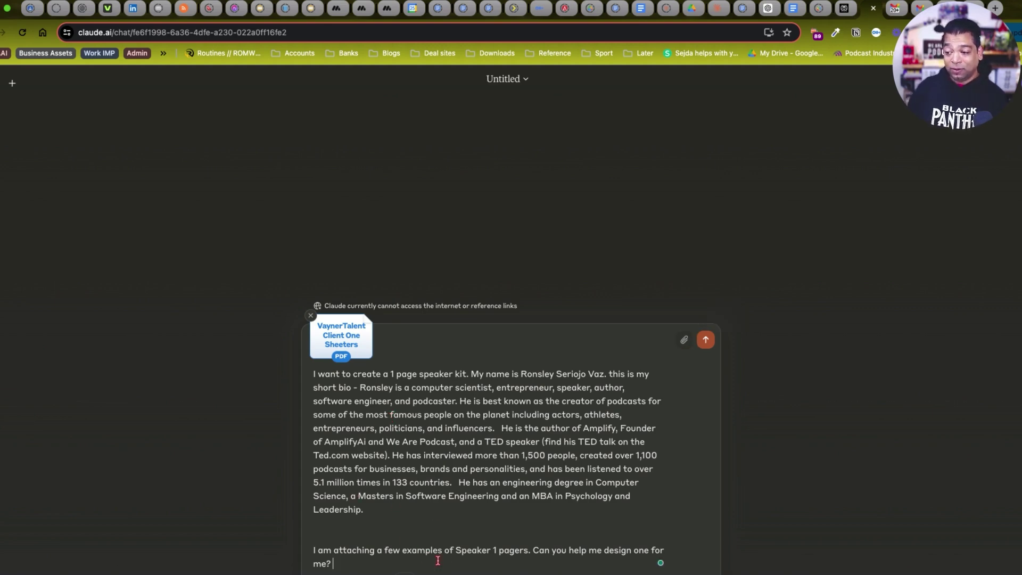
key("Return")
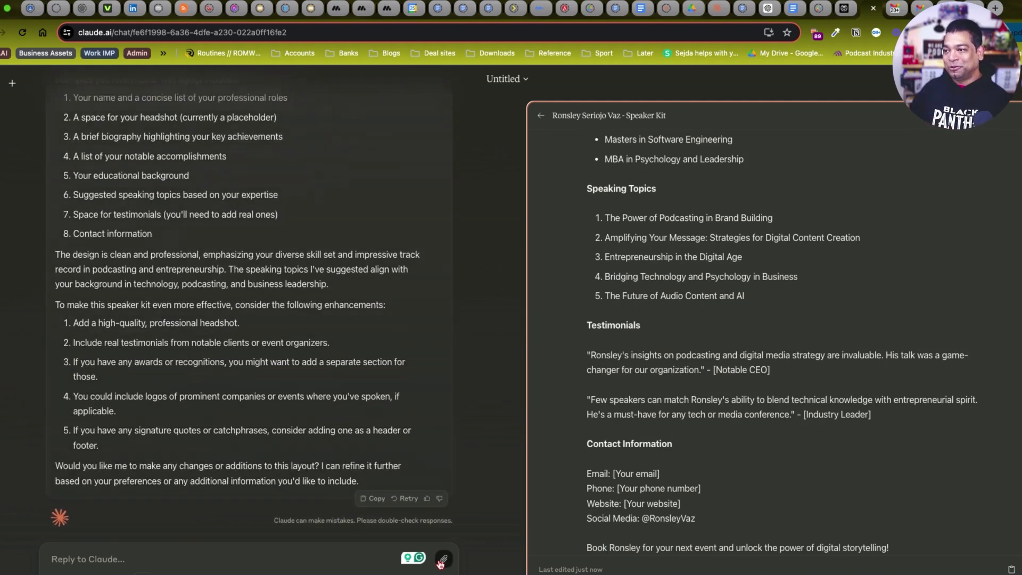
scroll(773, 421, "up", 10)
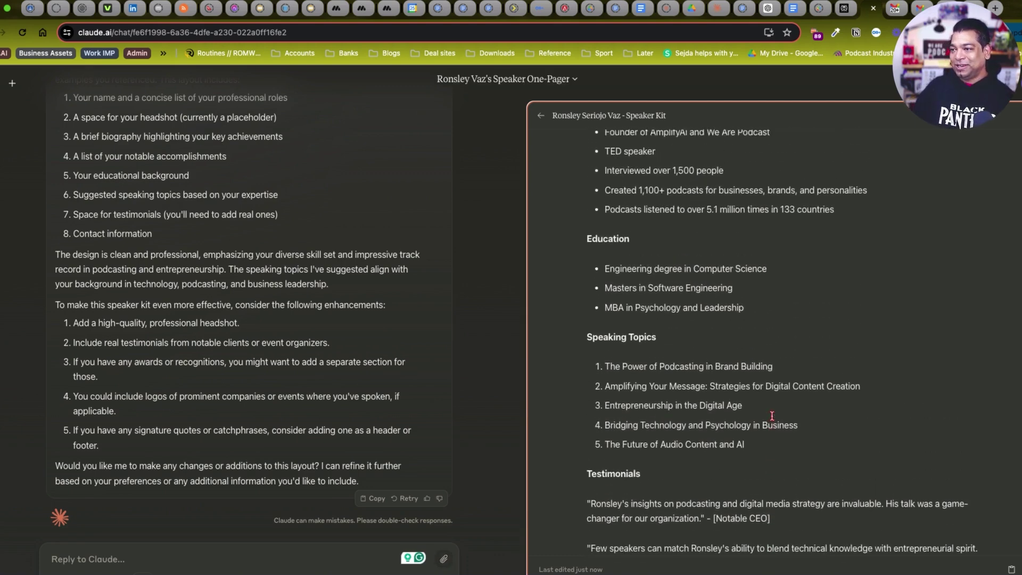
scroll(774, 421, "up", 5)
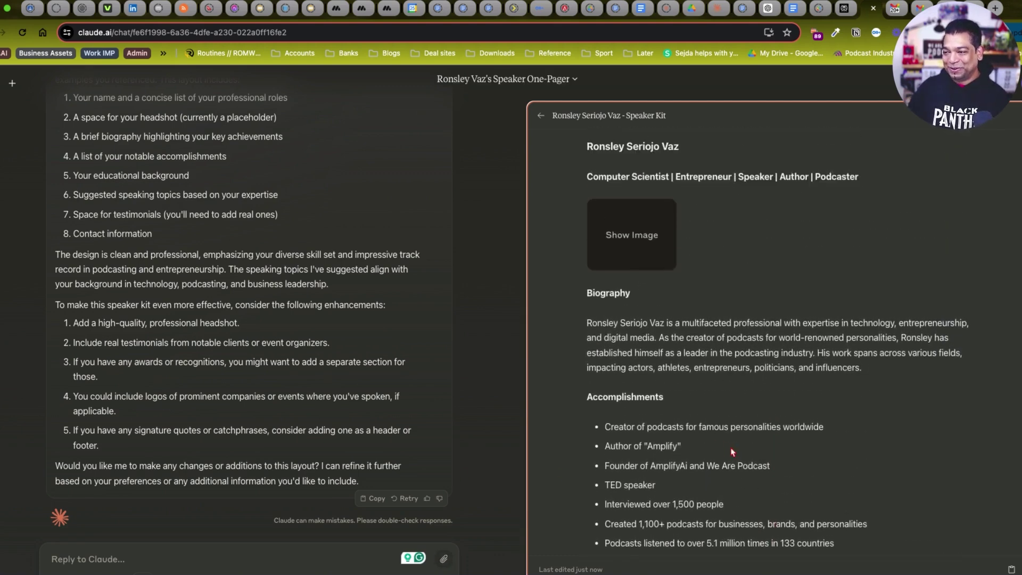
scroll(732, 451, "down", 4)
scroll(732, 451, "down", 1)
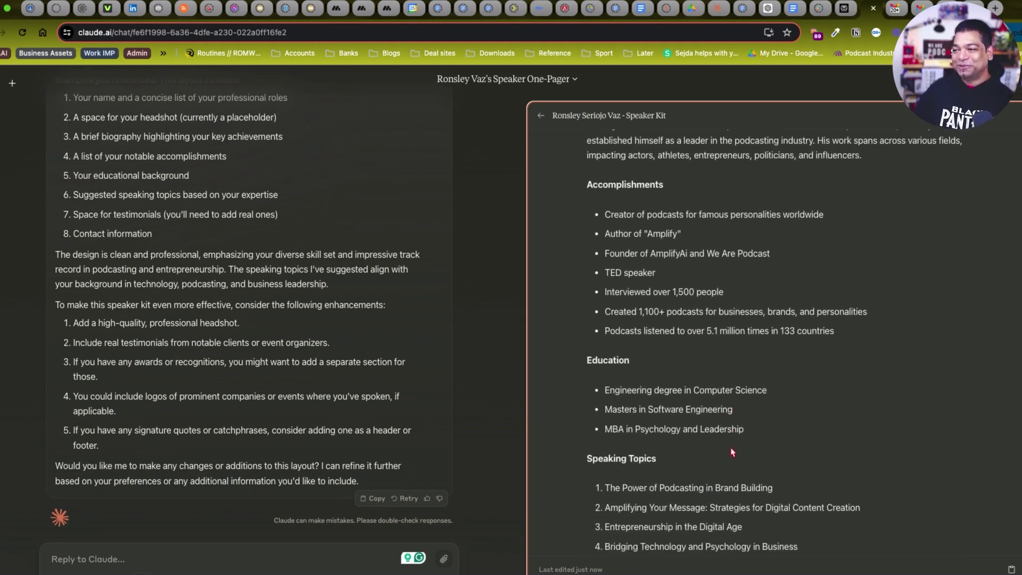
scroll(733, 452, "down", 5)
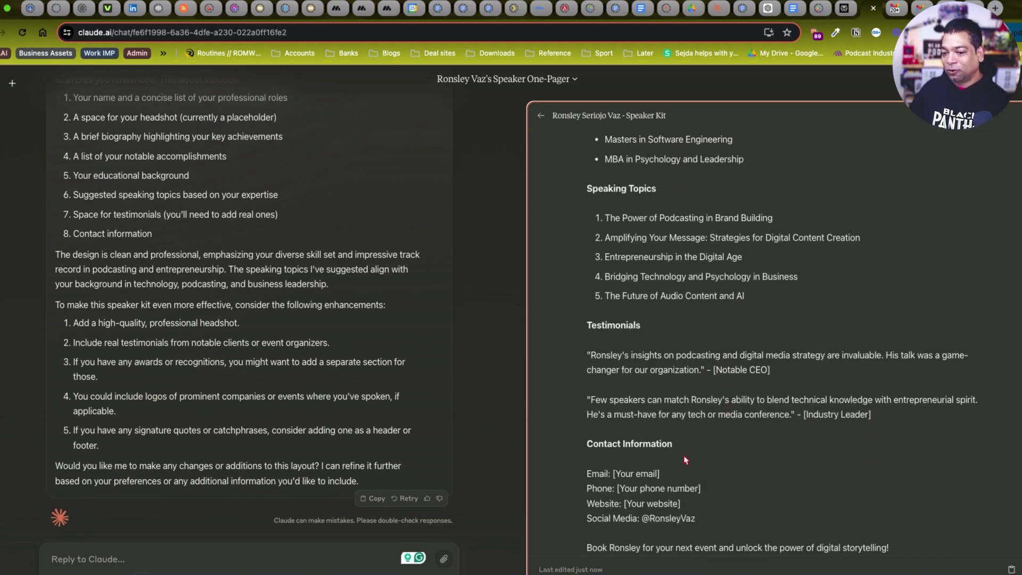
left_click(268, 555)
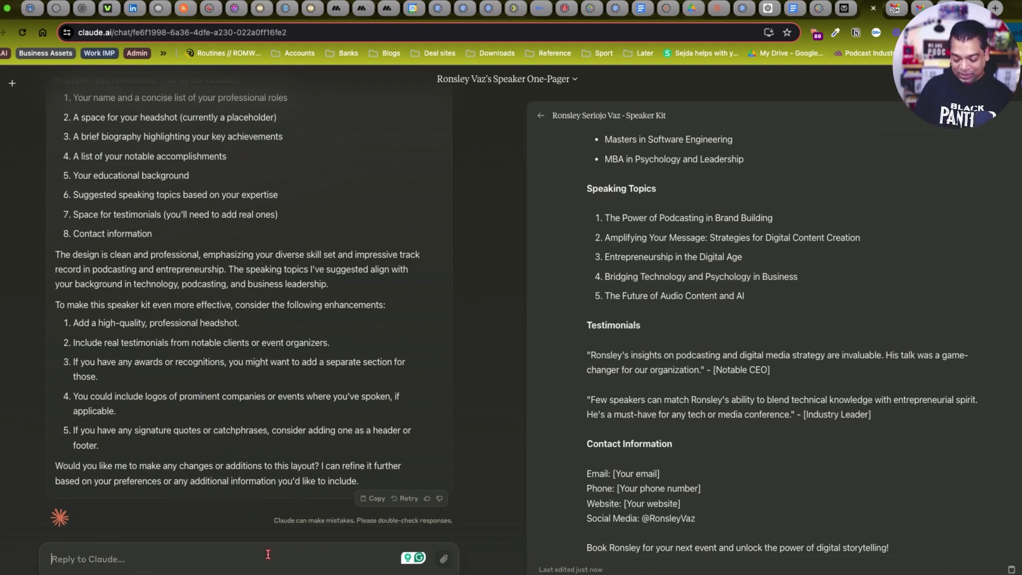
Ask Claude to design the speaker kit in the brand colours black, white and red.
type("Canyou design ")
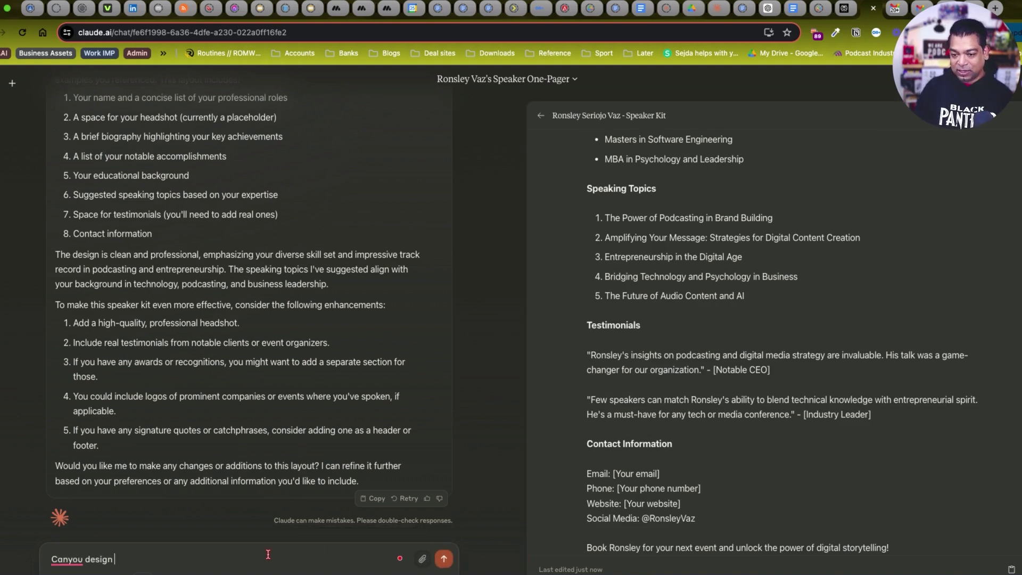
type("this for me? Use our bra")
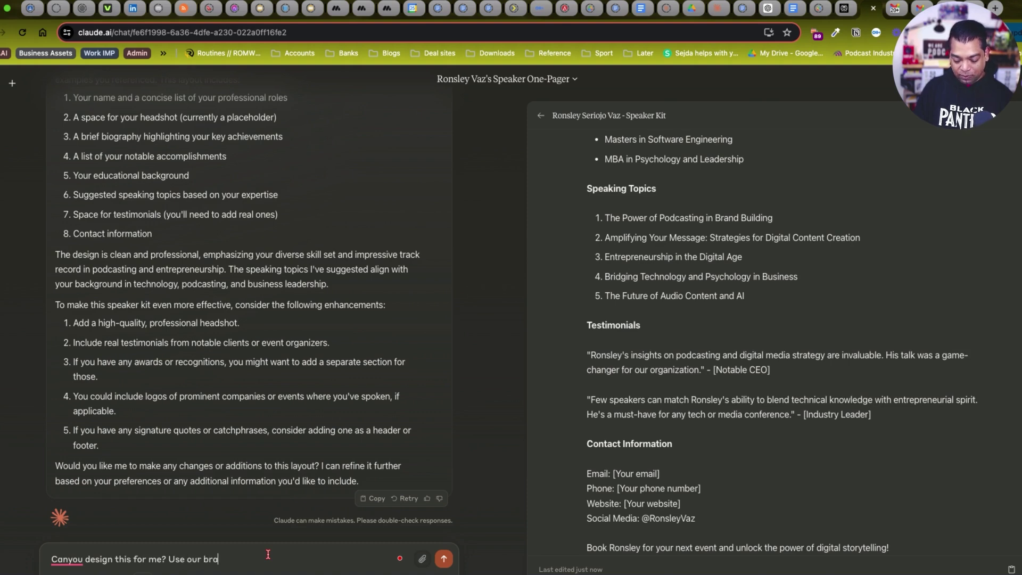
type("nd colours")
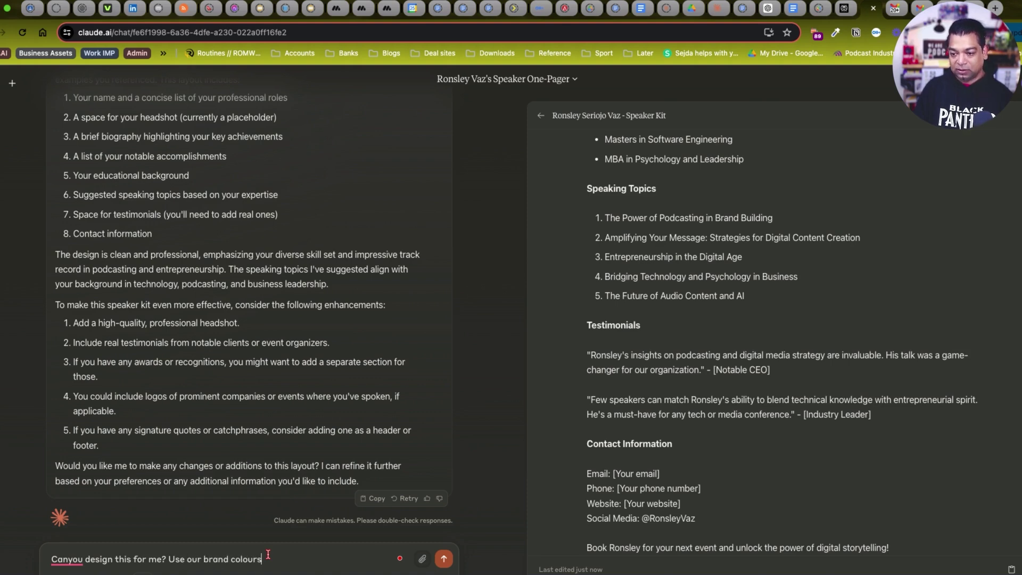
type(" of black, white,  red,")
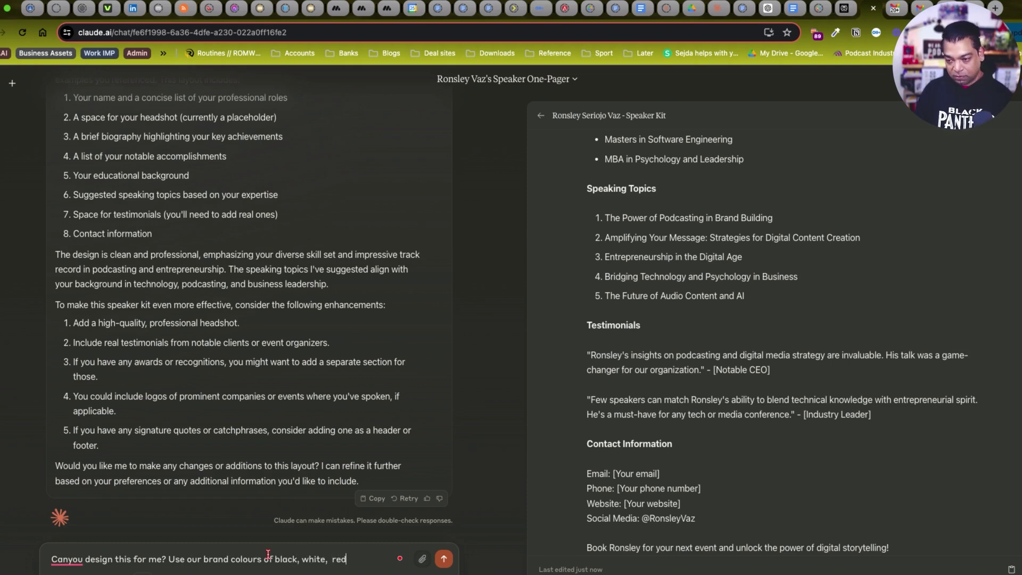
key("Return")
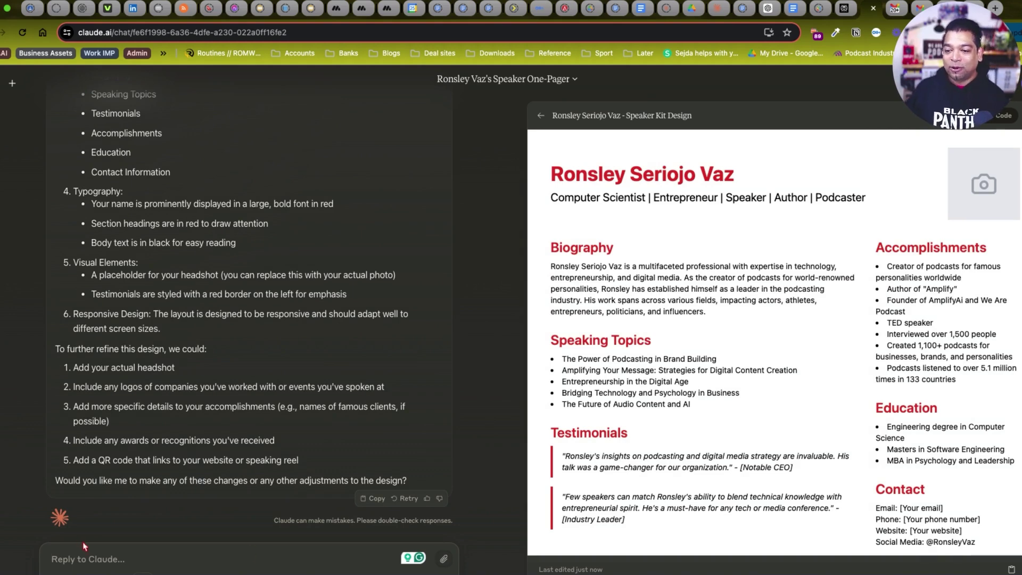
Request the brand fonts and your voice and style guide for the speaker kit.
type("I wouls")
type(" also like you to please")
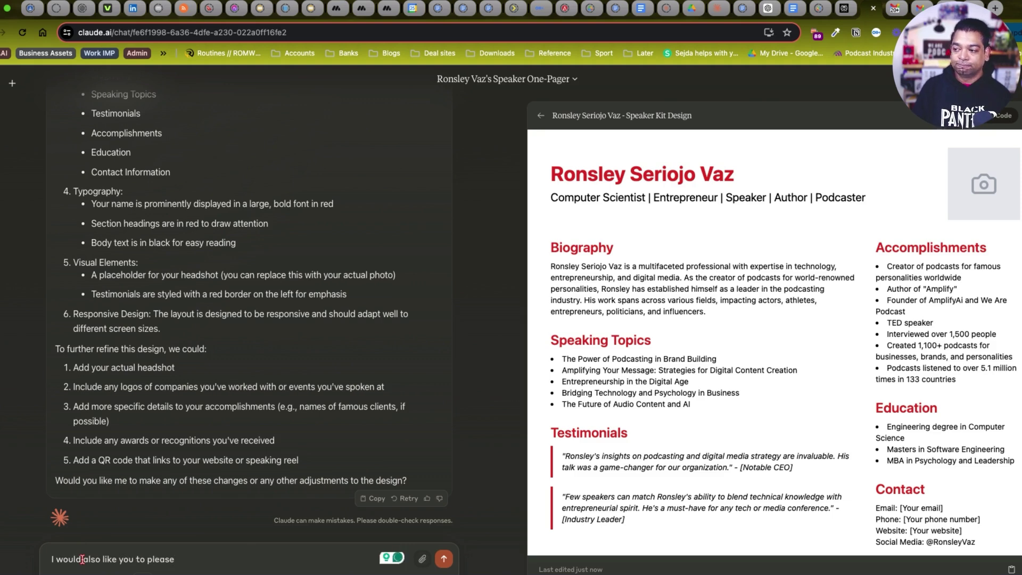
key("Return")
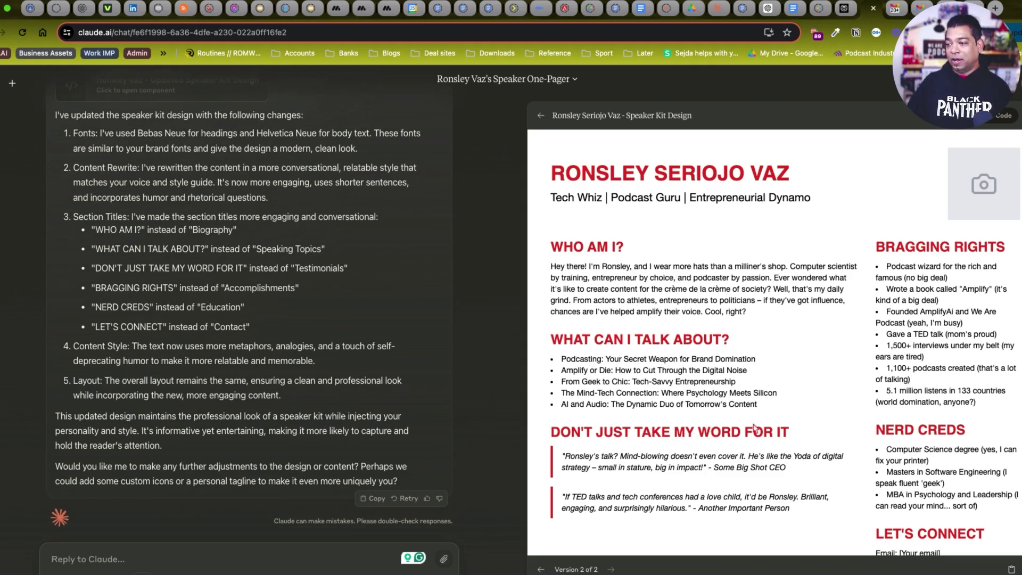
Review the updated speaker-kit preview, then switch to the OpenAI Tokenizer page.
scroll(602, 421, "down", 3)
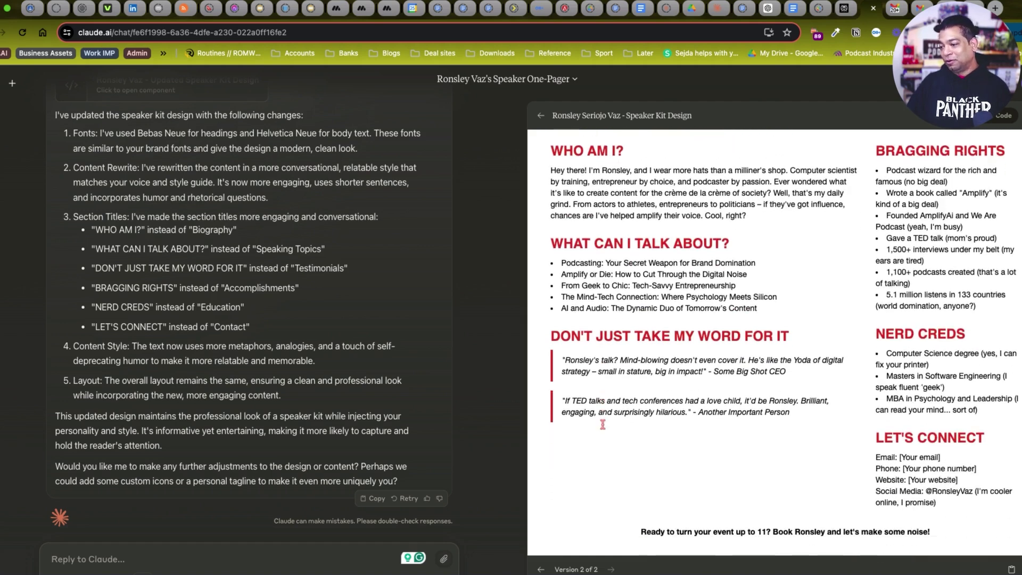
scroll(749, 518, "up", 3)
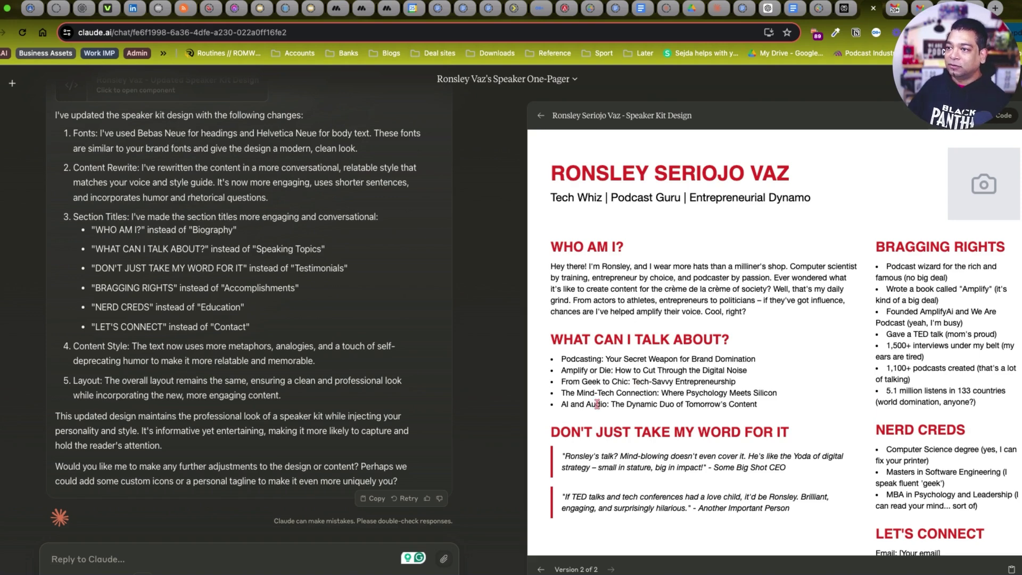
scroll(597, 404, "down", 3)
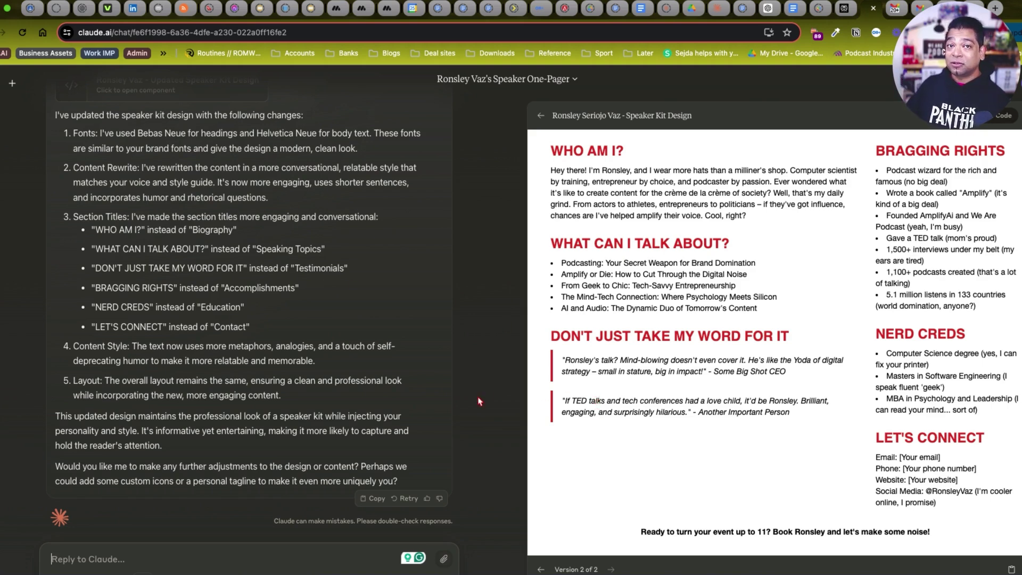
key("ctrl+Tab")
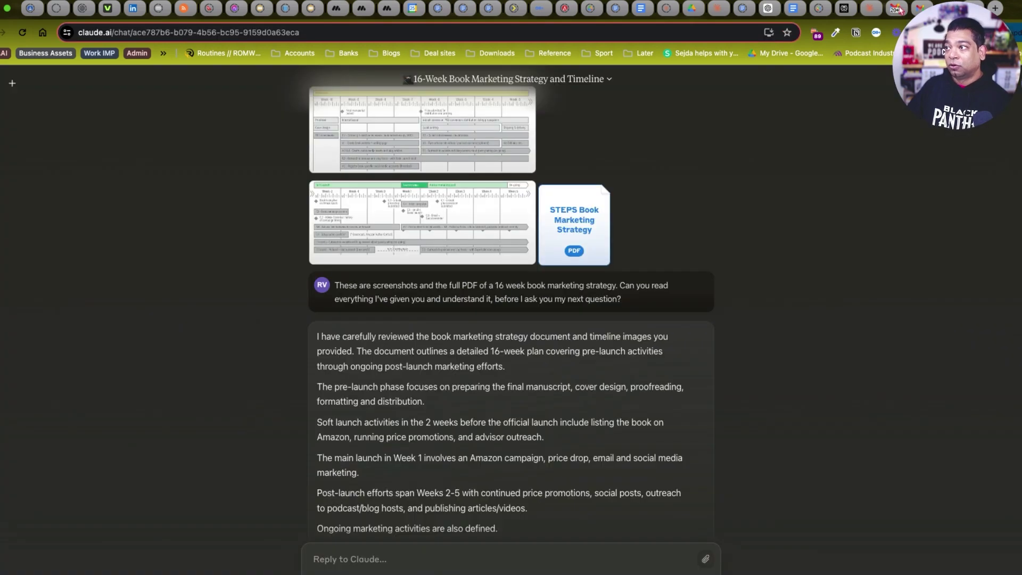
Return to the Claude speaker-kit chat showing Speaker Kit Design version 2 of 2.
left_click(871, 8)
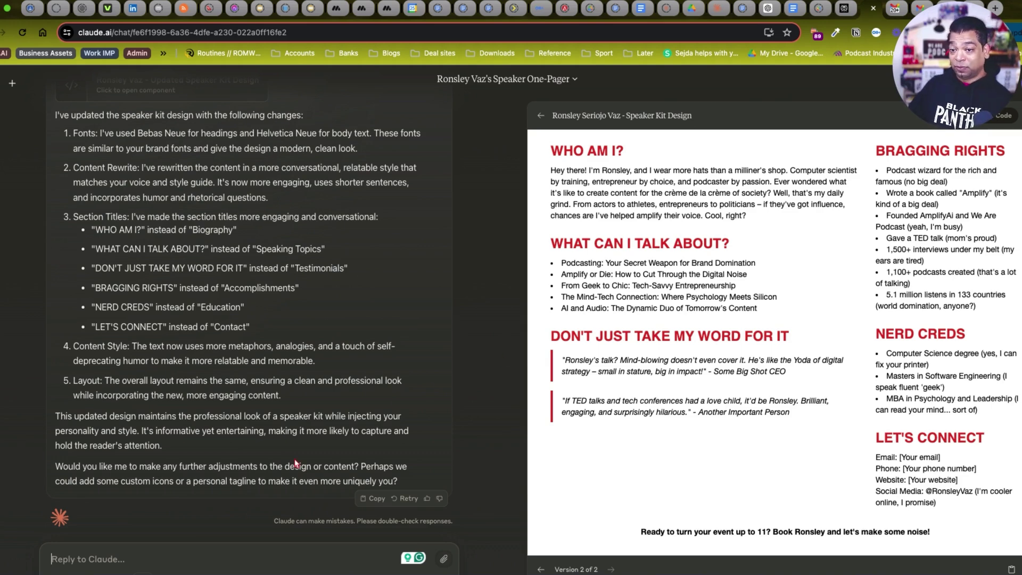
Scroll up and down through the speaker-kit chat's conversation.
scroll(295, 463, "up", 5)
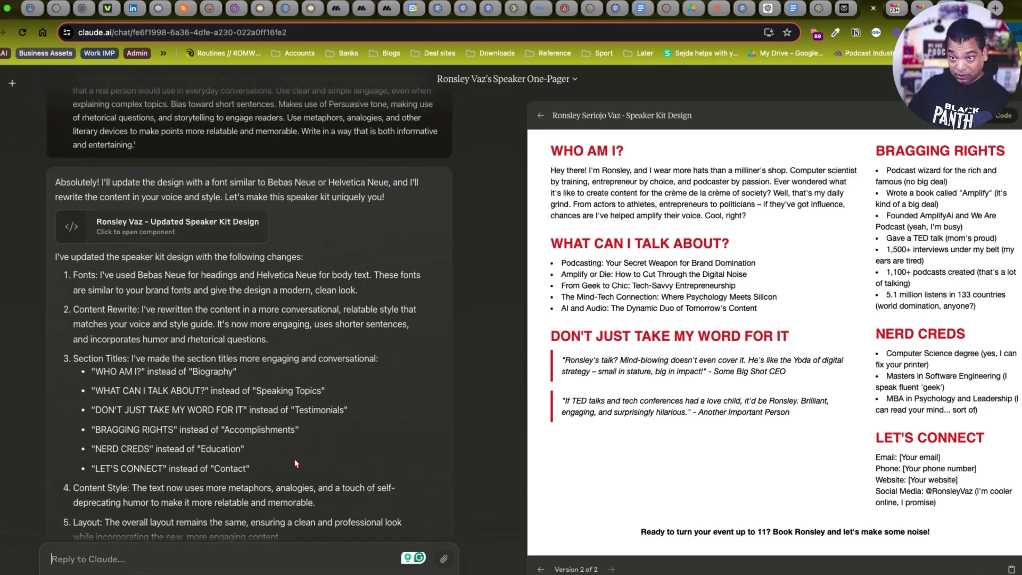
scroll(293, 464, "down", 5)
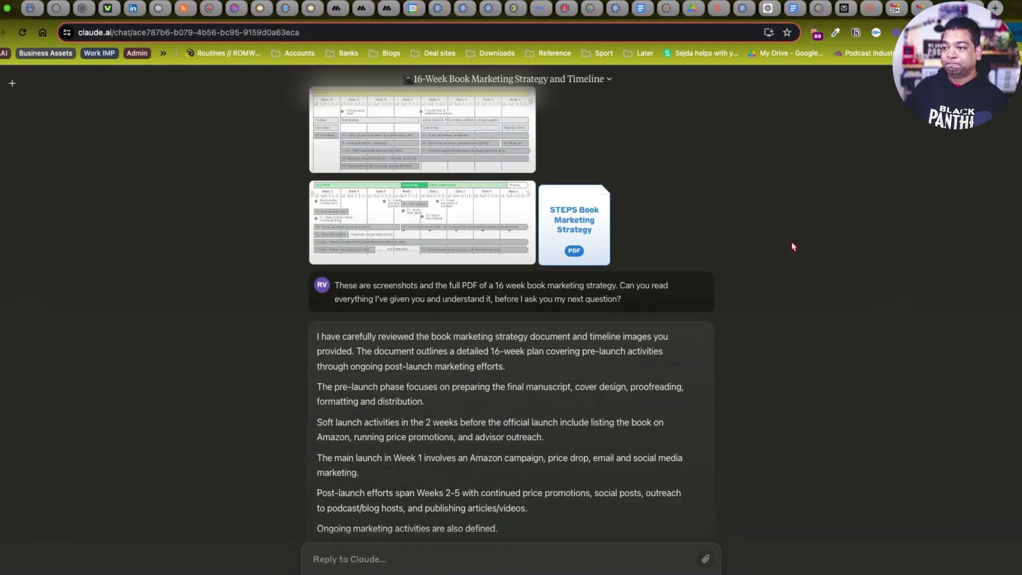
scroll(783, 282, "up", 1)
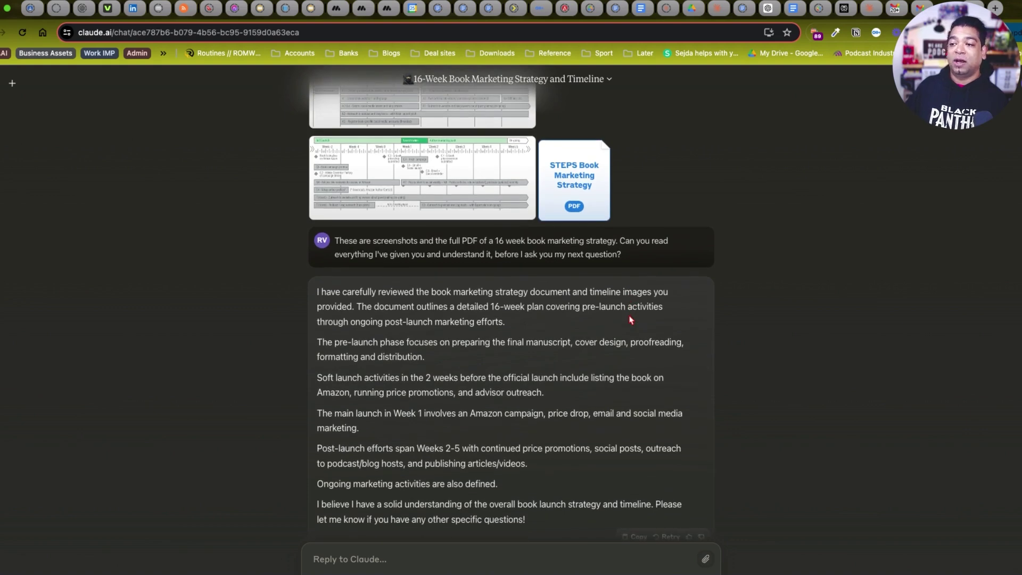
Send Claude the lead-measures question for the September 13, 2024 launch and 20,000-sale goal.
type("do you know what lead measures are and how they differ from lag measures? If you do can you create lead measures for me to market my book based on the document I shared with you? I have a launch date of September 13 2024. My goal is that I have 20,000 book sales in the first year of the book lauch. Can you also incorporate what regular tasks I have to do daily, weekly, monthly to achieve my goal?")
key("Return")
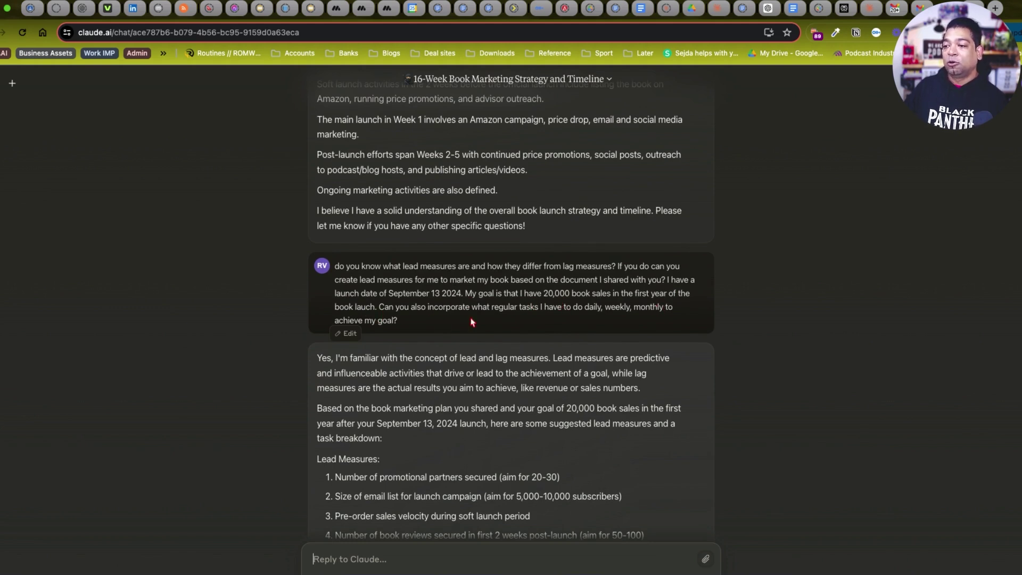
scroll(471, 322, "down", 3)
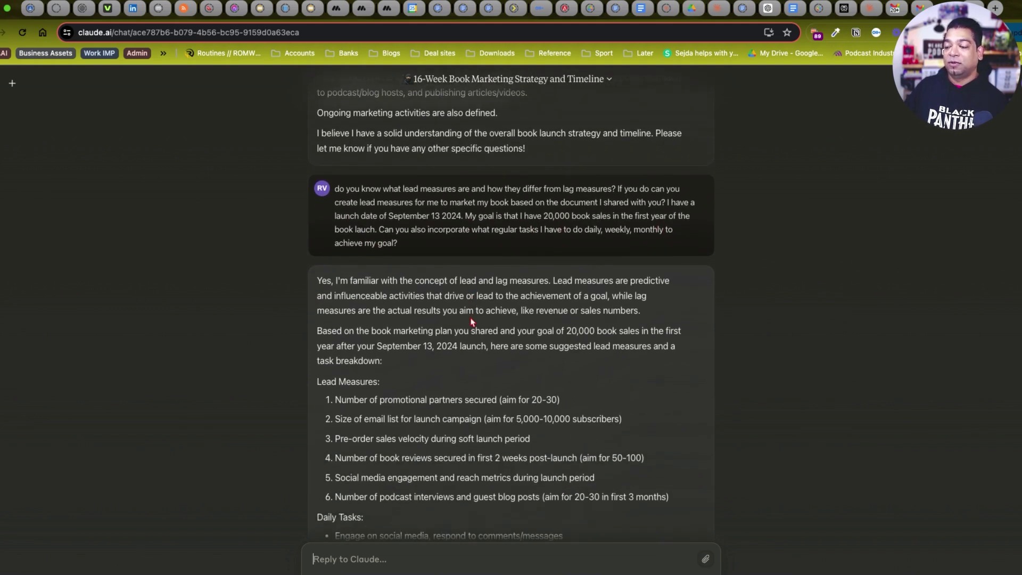
scroll(472, 322, "down", 3)
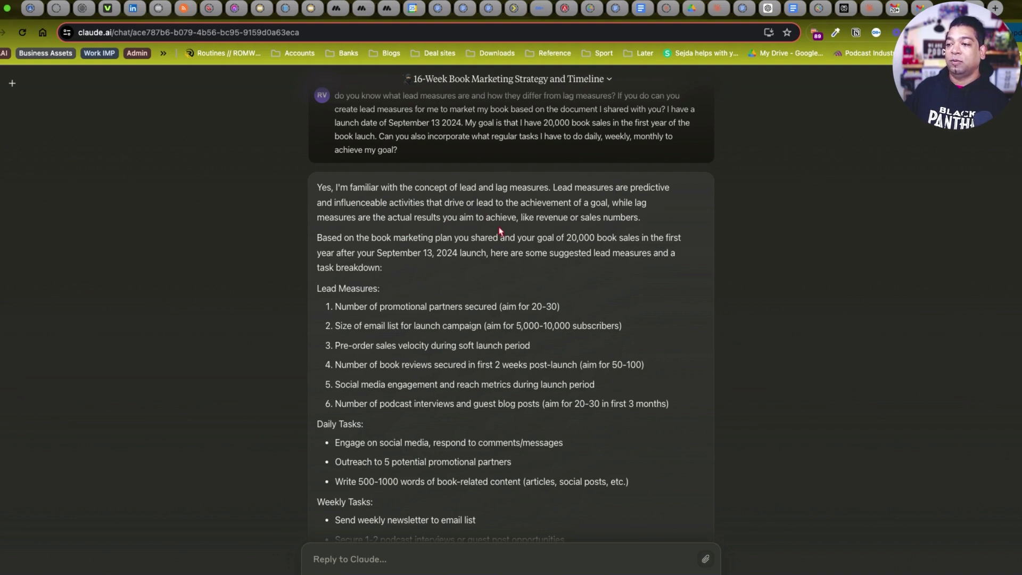
scroll(500, 230, "down", 1)
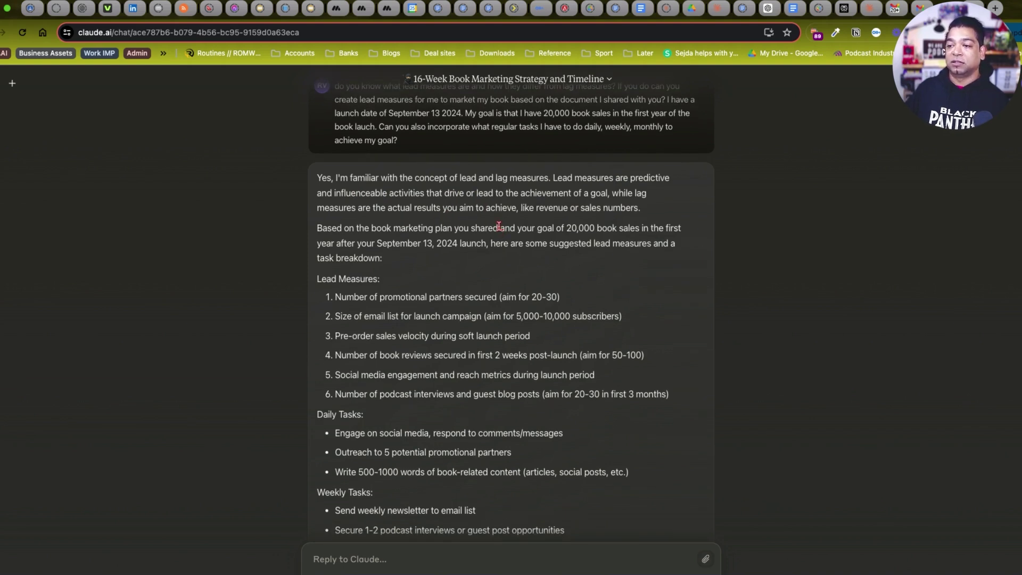
scroll(580, 247, "down", 5)
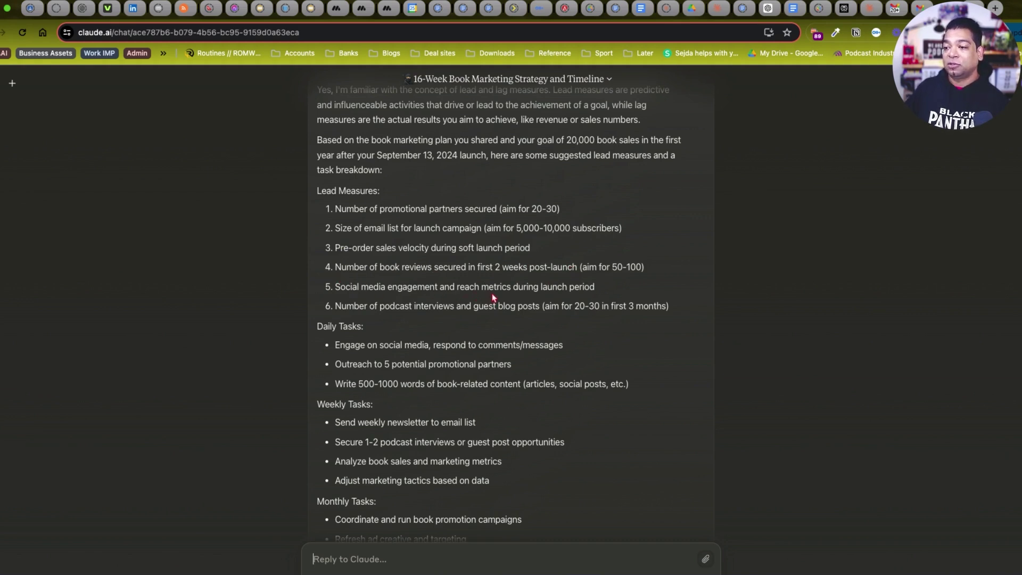
scroll(559, 288, "down", 2)
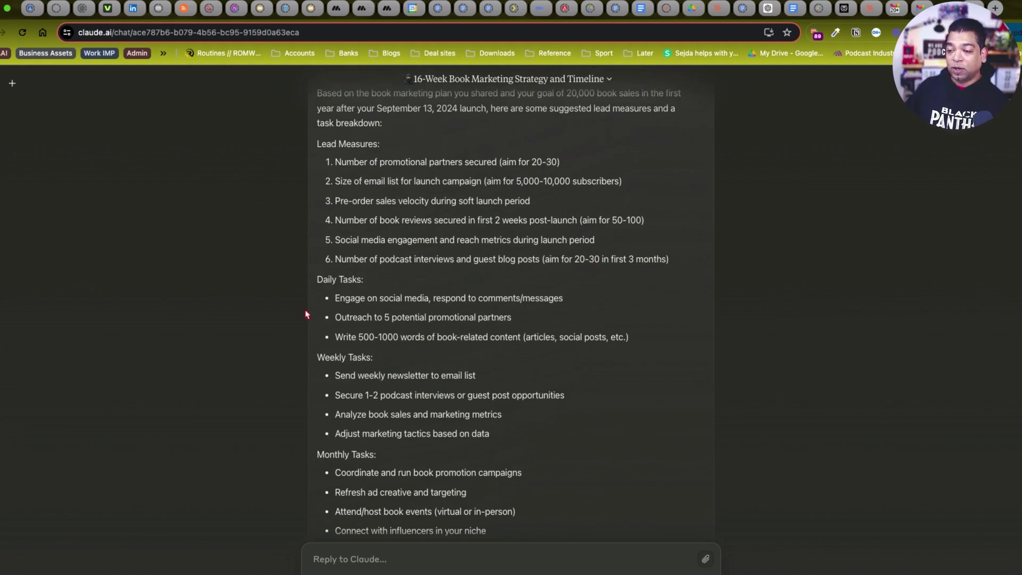
scroll(329, 306, "down", 2)
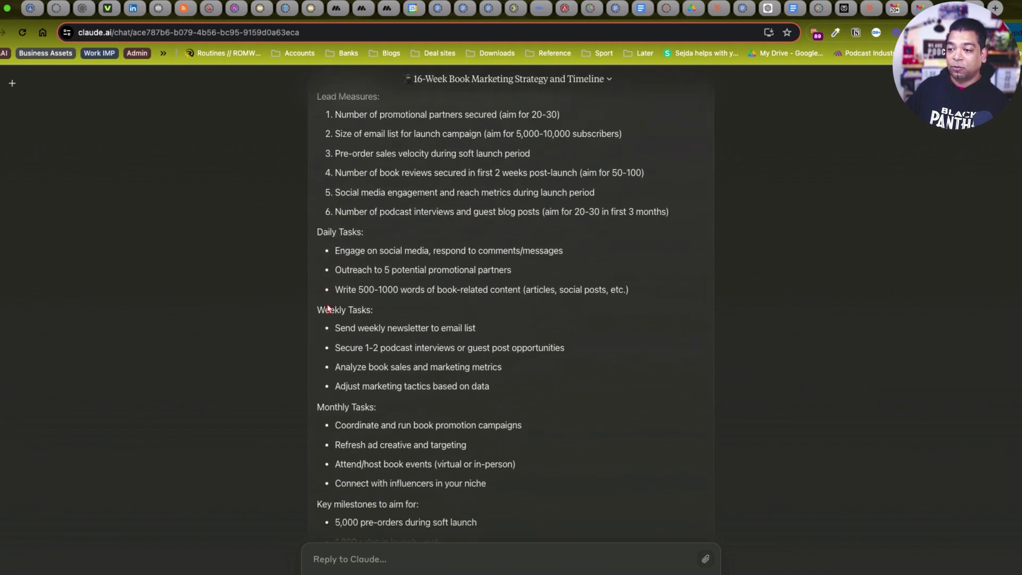
scroll(352, 296, "down", 3)
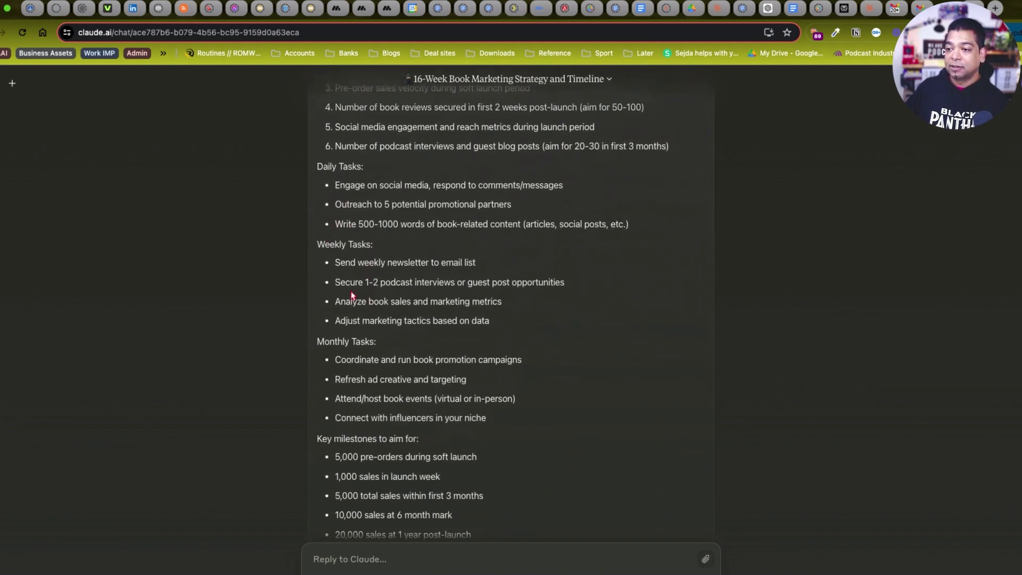
scroll(386, 357, "down", 4)
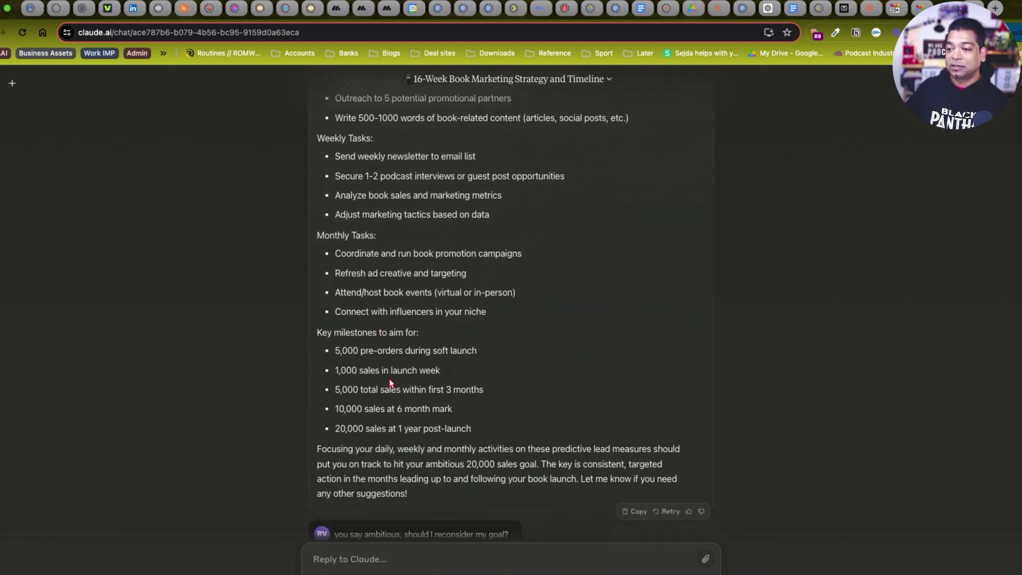
scroll(390, 383, "down", 3)
scroll(409, 359, "down", 3)
scroll(409, 358, "down", 2)
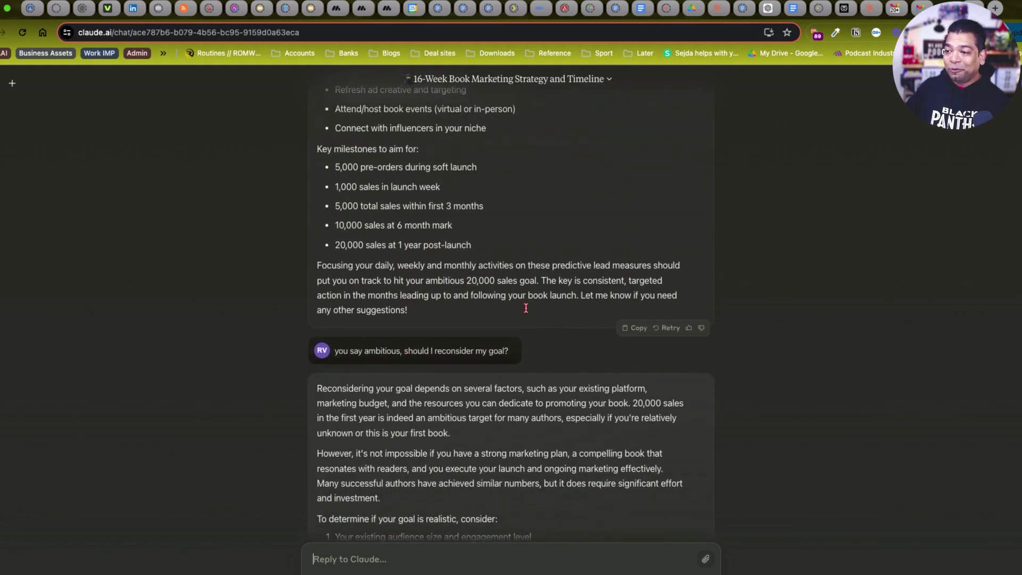
scroll(527, 298, "up", 15)
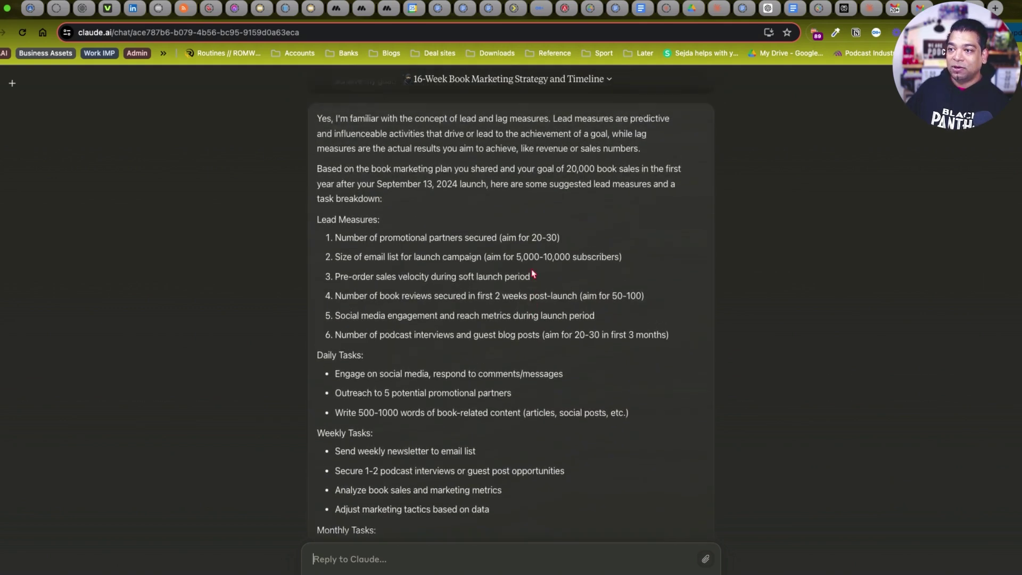
scroll(532, 272, "up", 1)
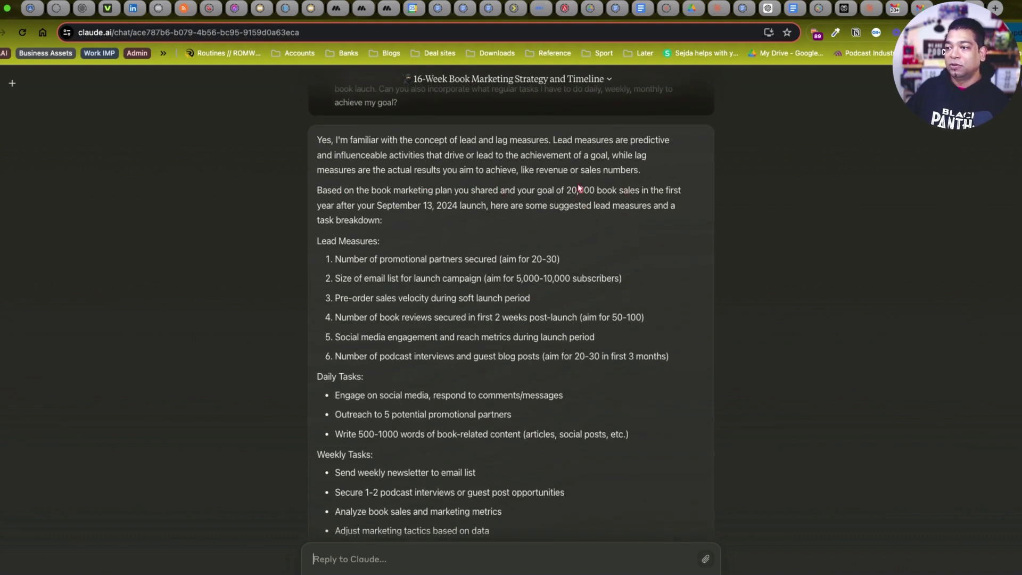
scroll(470, 167, "up", 1)
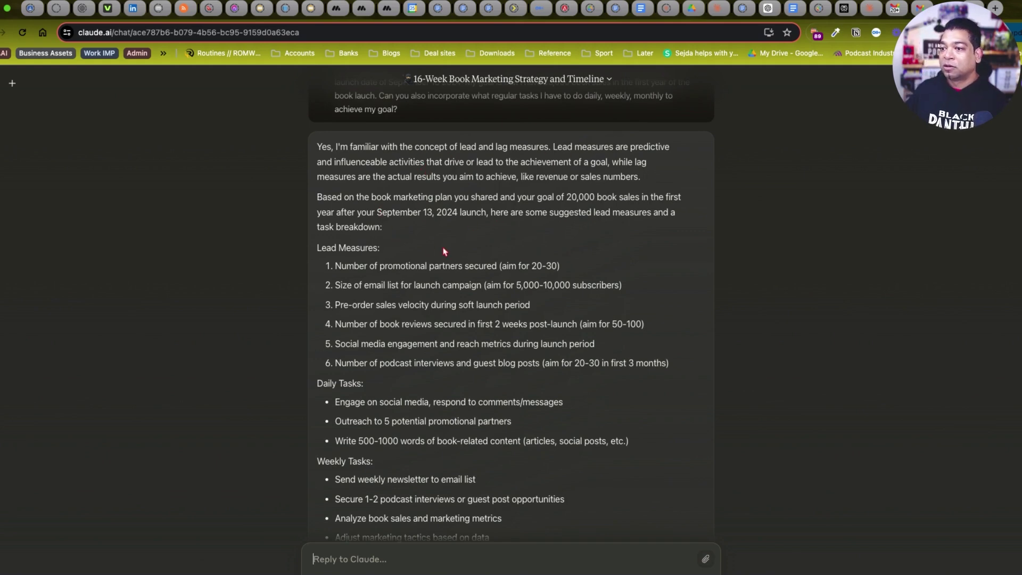
scroll(444, 251, "down", 7)
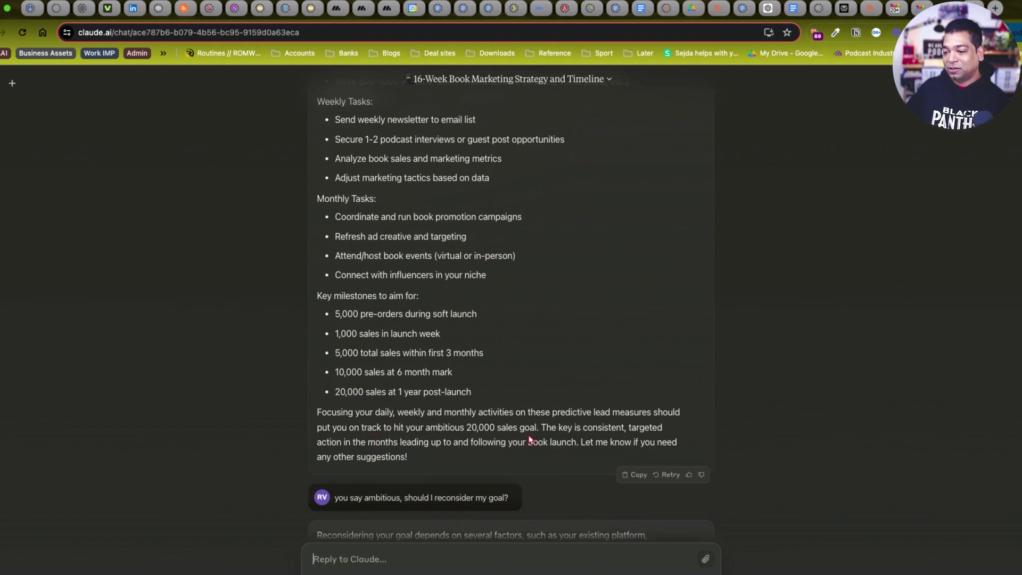
scroll(530, 439, "down", 1)
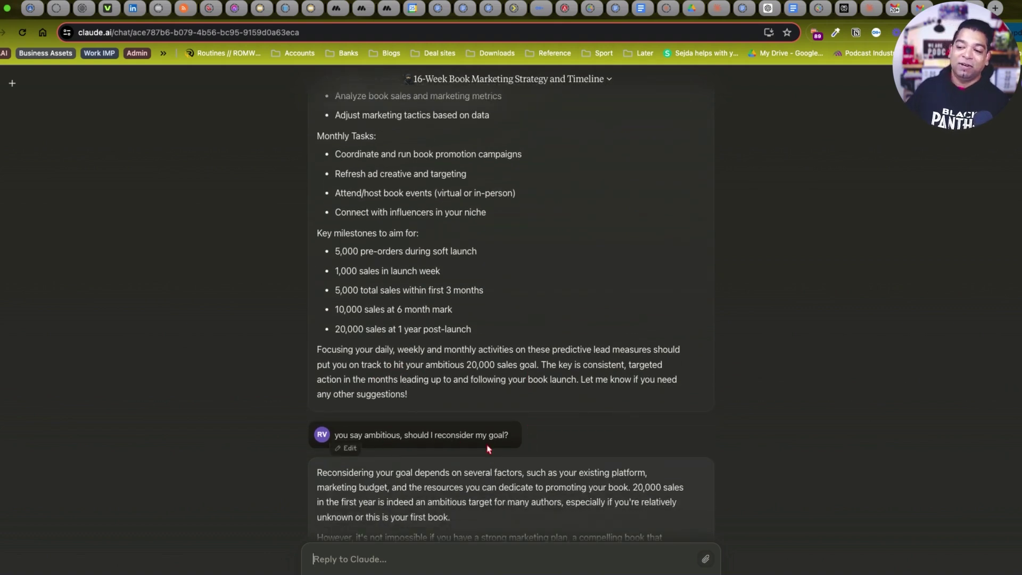
scroll(489, 450, "down", 4)
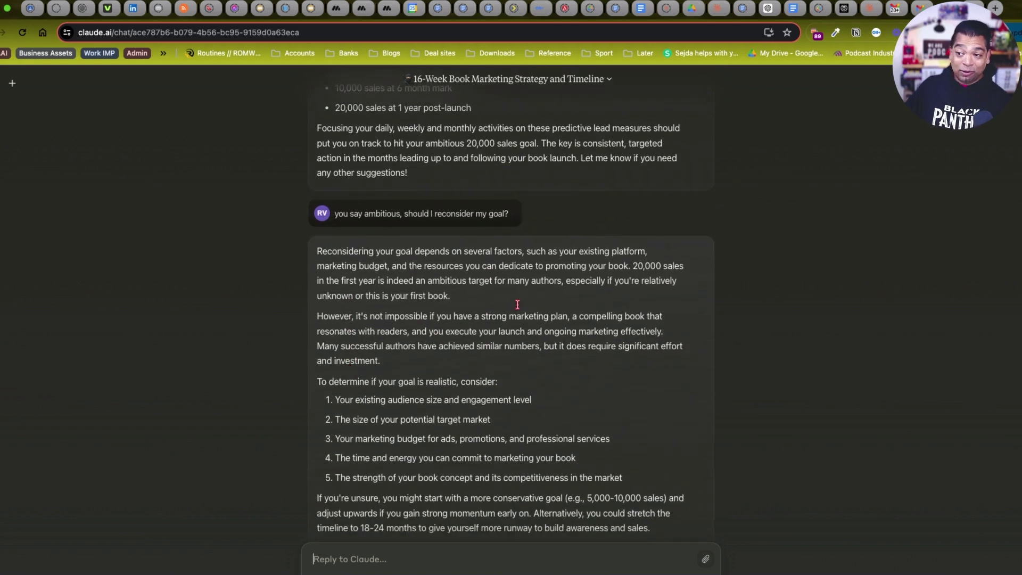
scroll(554, 267, "down", 4)
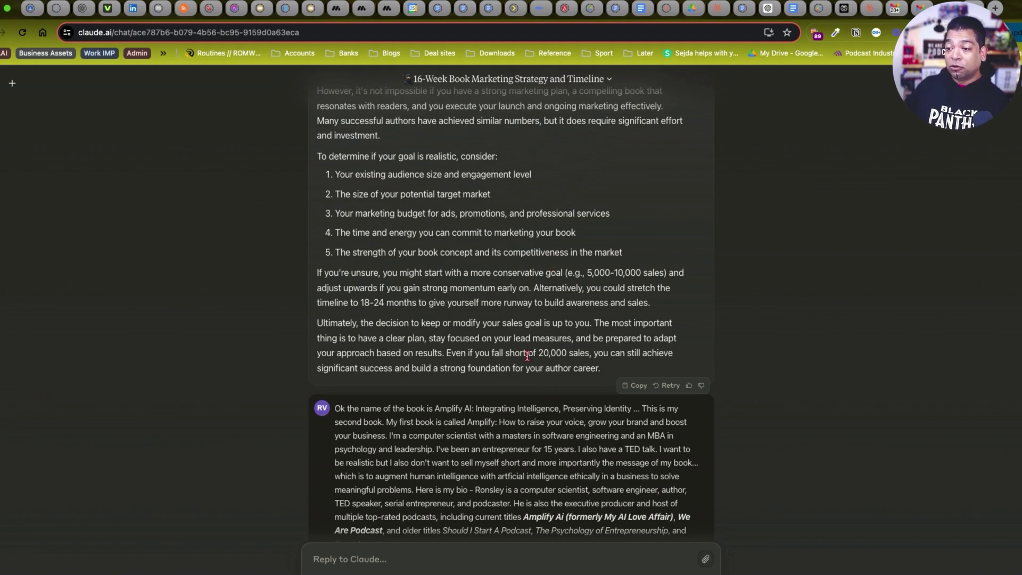
scroll(384, 154, "up", 1)
scroll(385, 156, "up", 1)
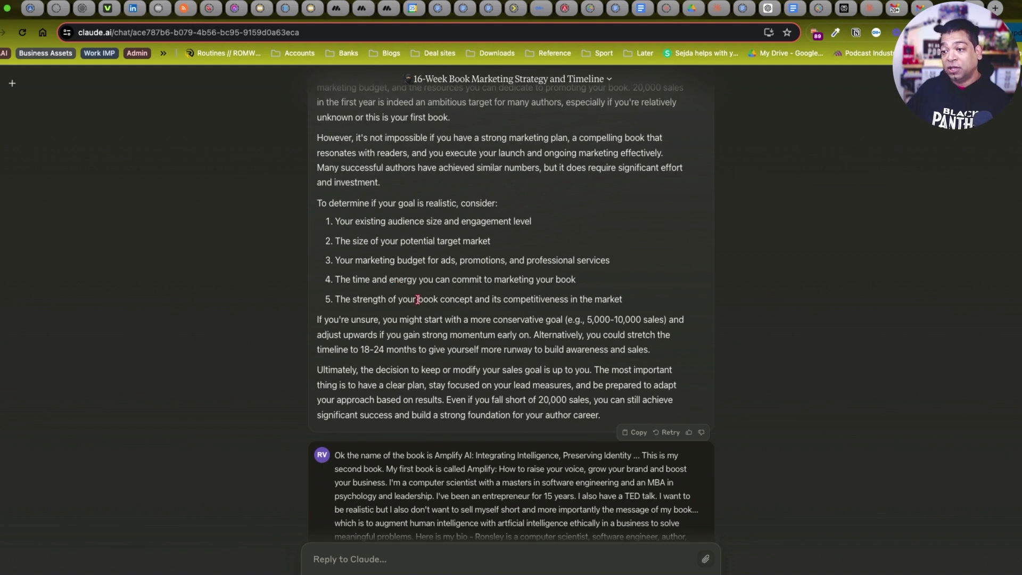
scroll(460, 323, "down", 5)
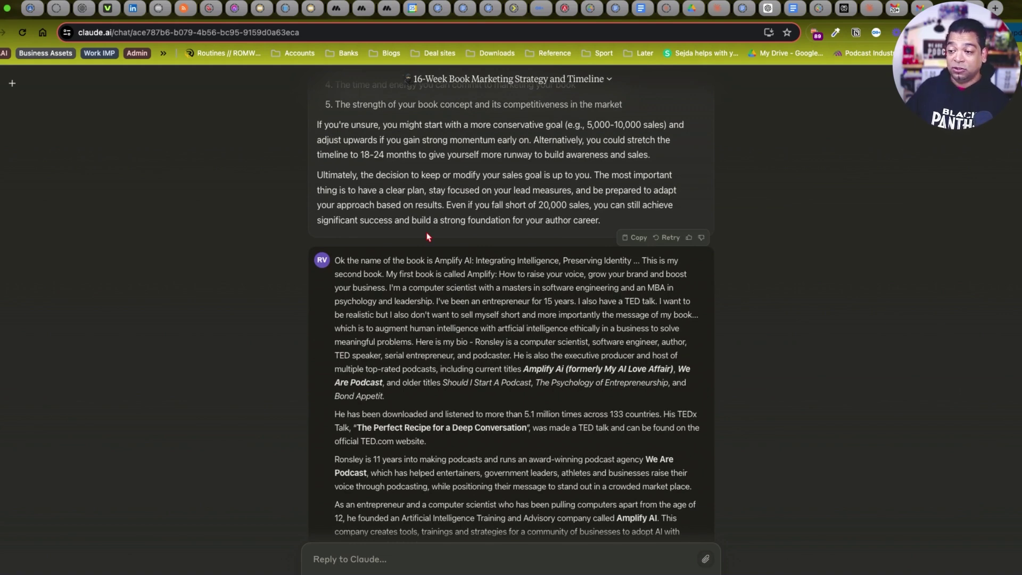
scroll(427, 237, "down", 4)
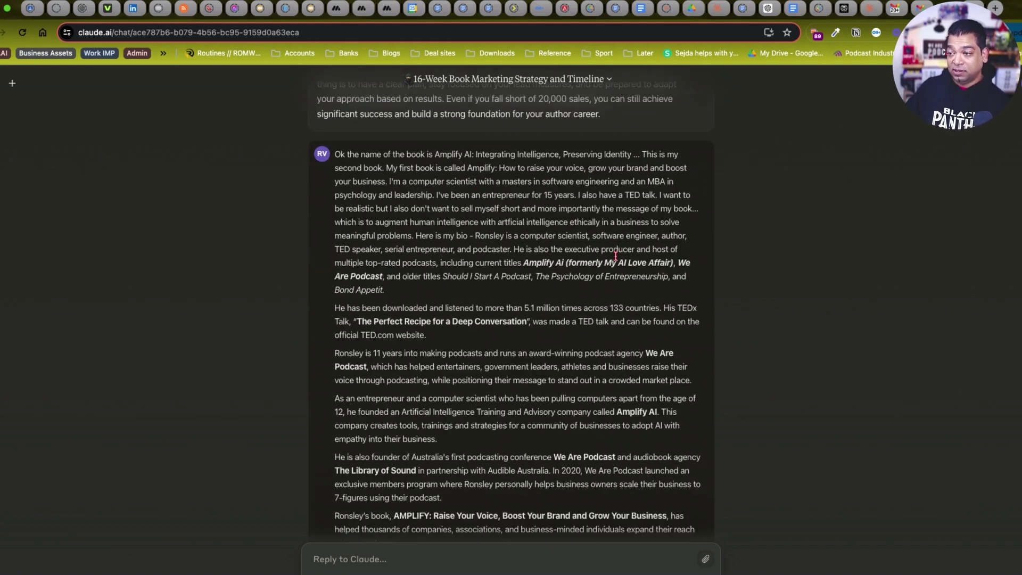
scroll(408, 206, "down", 2)
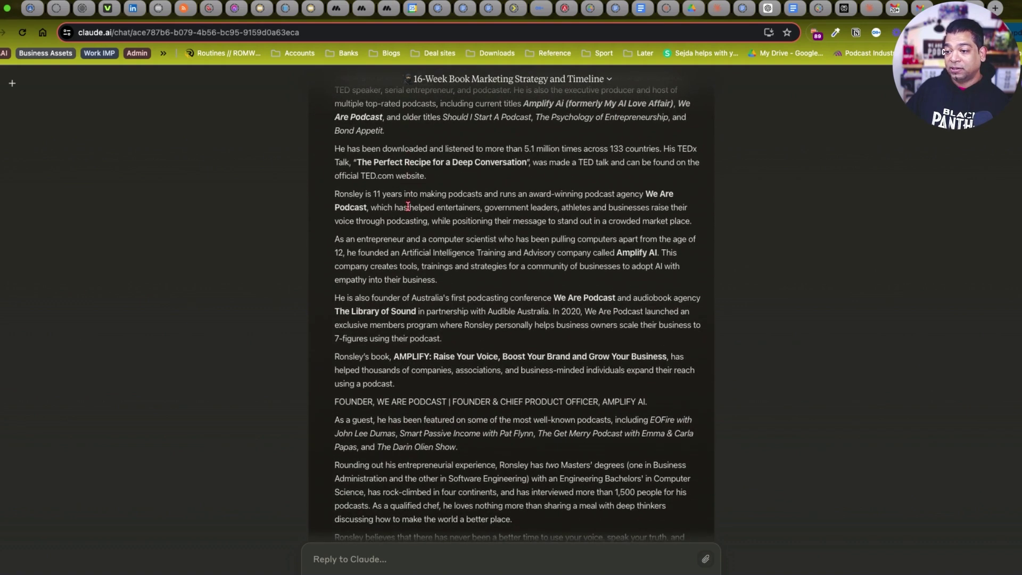
scroll(408, 207, "down", 5)
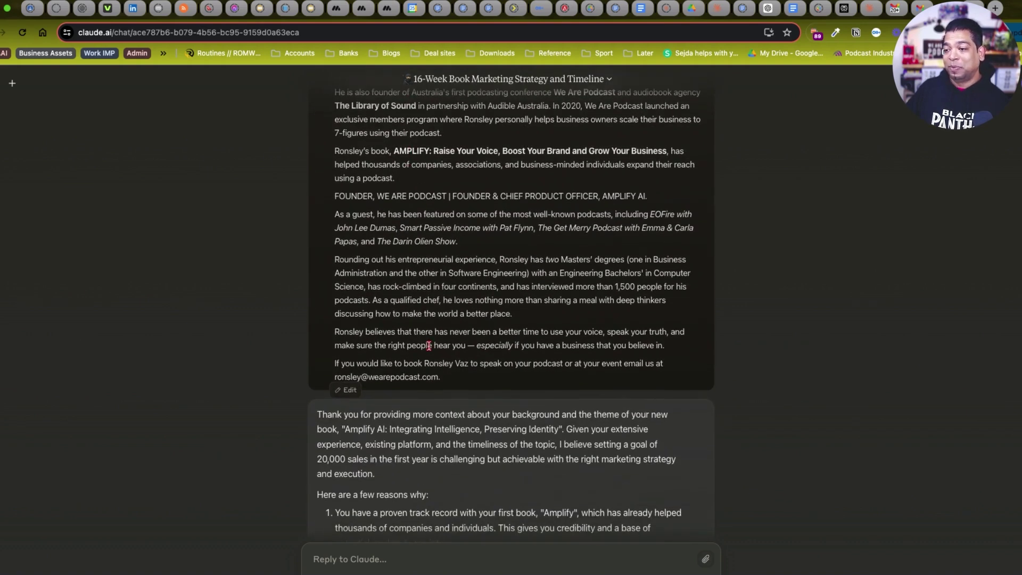
scroll(429, 346, "down", 5)
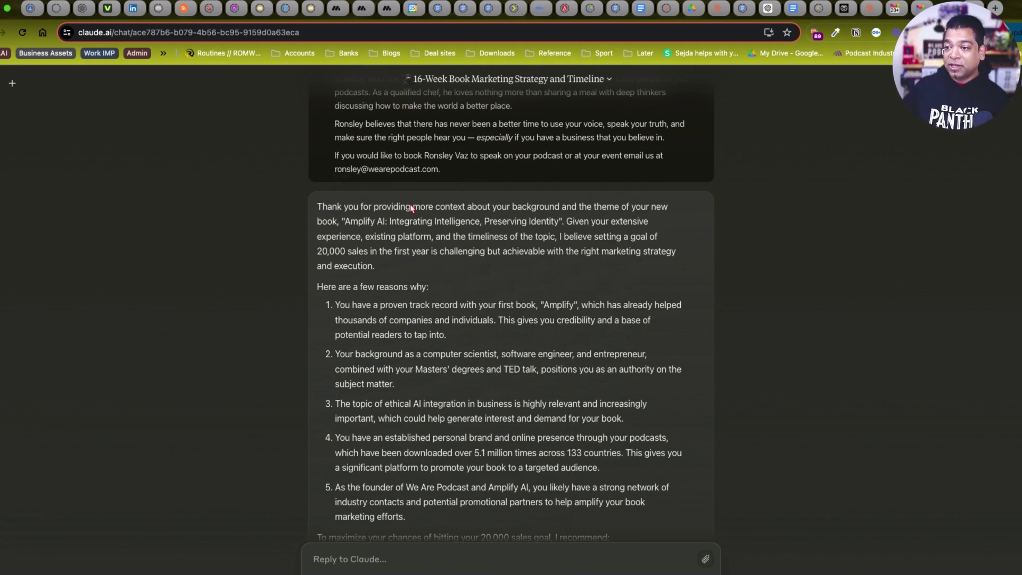
scroll(429, 223, "down", 4)
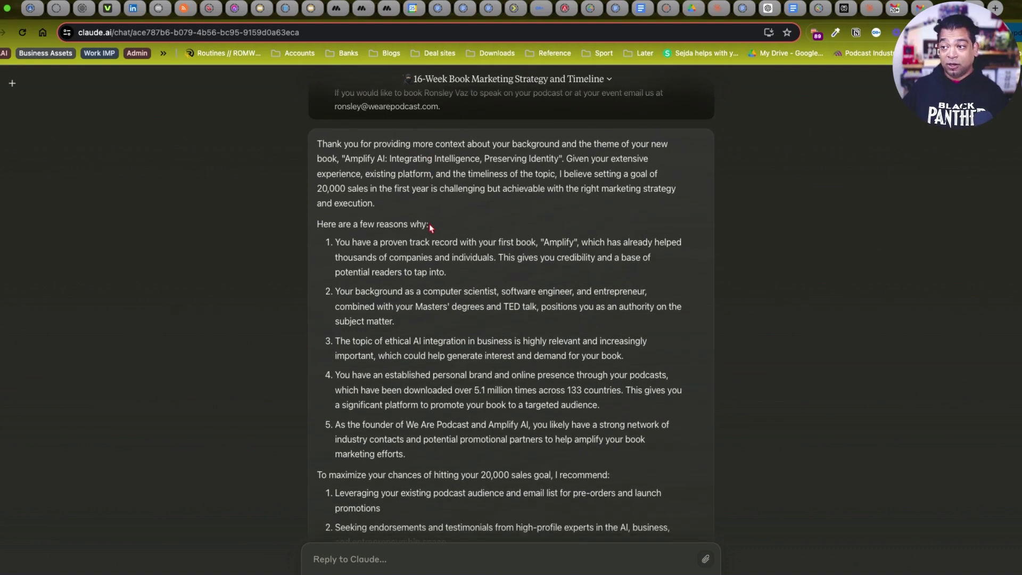
scroll(574, 182, "up", 2)
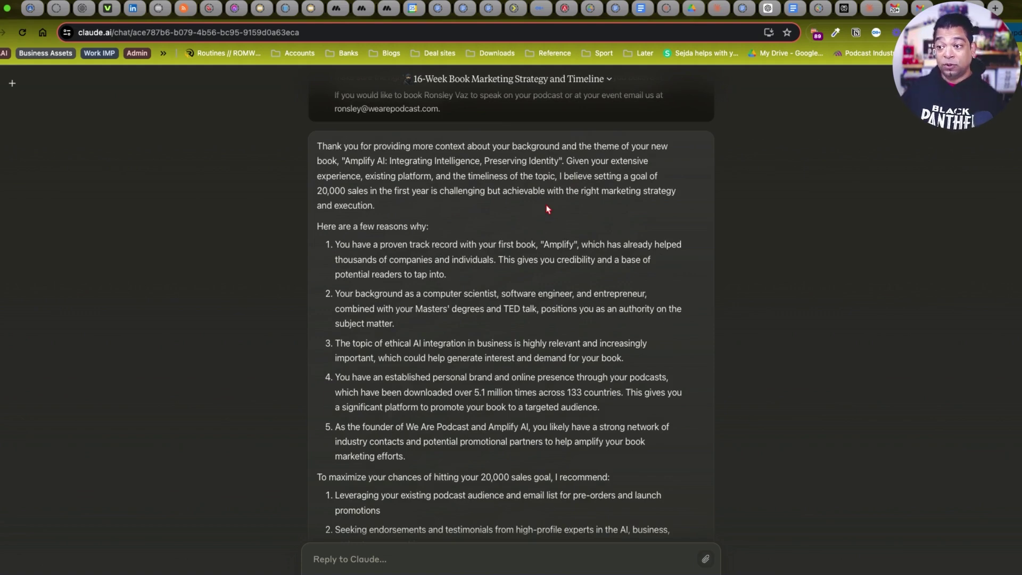
scroll(539, 214, "down", 2)
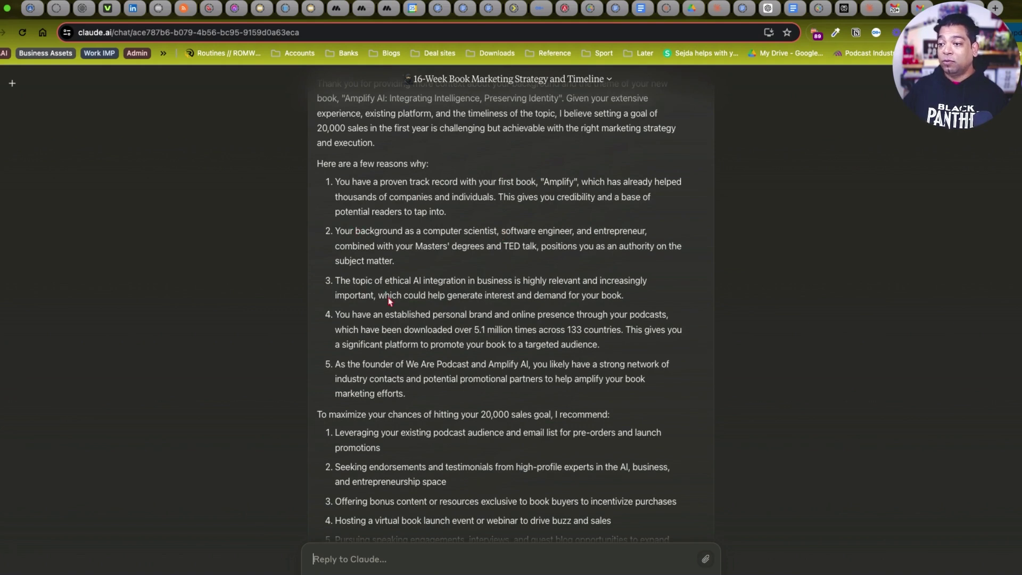
scroll(389, 301, "down", 4)
scroll(447, 320, "down", 2)
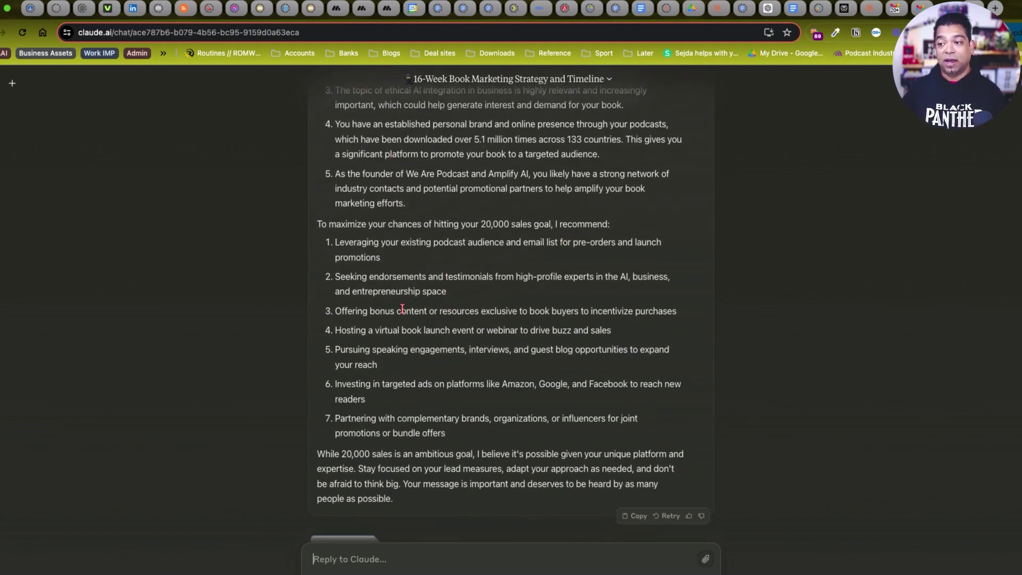
scroll(417, 330, "down", 1)
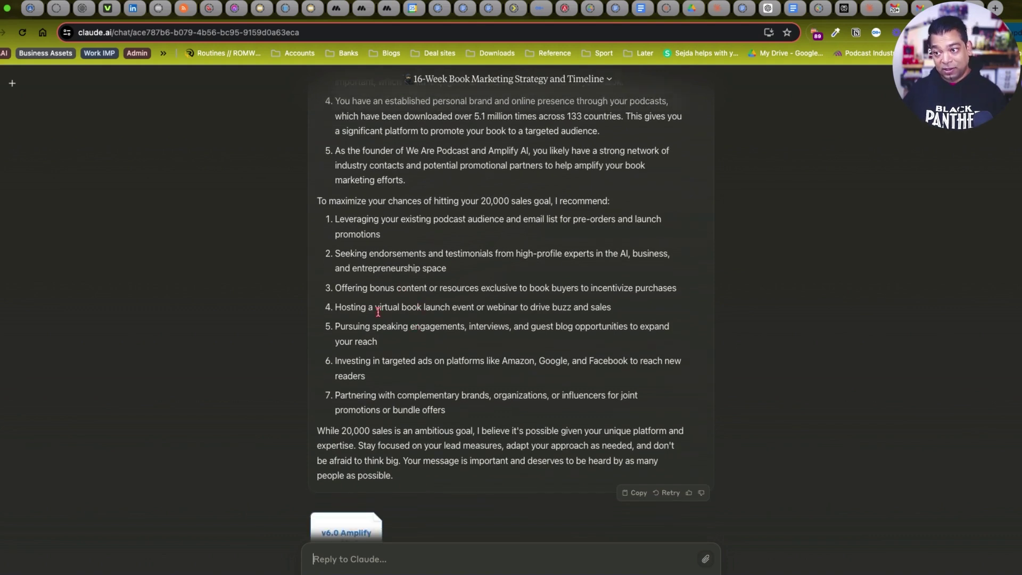
scroll(401, 424, "down", 5)
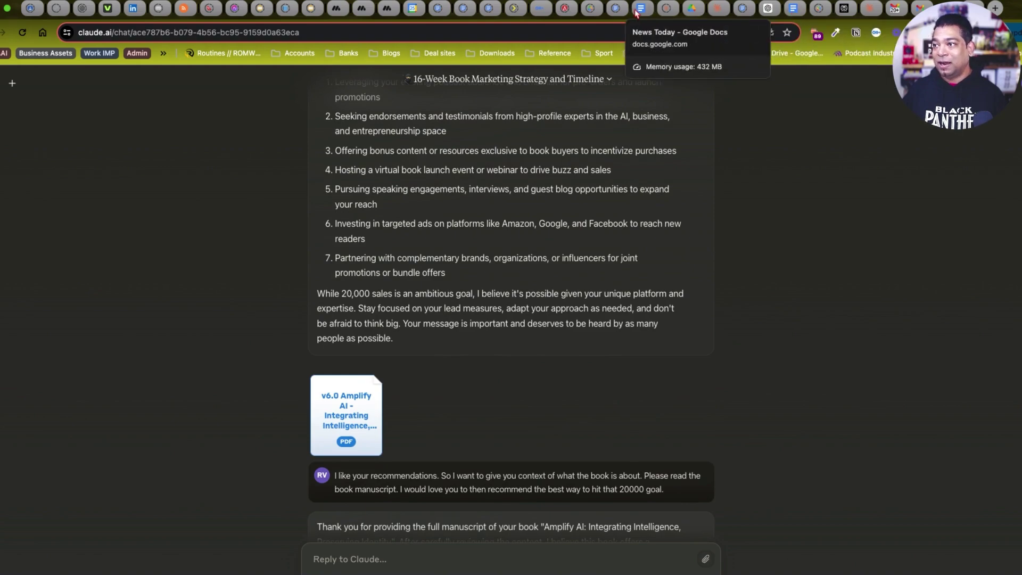
Switch to the Amplify AI manuscript and scroll to the Chapter 9–11 Grow Brand, Audience, Operations entries.
left_click(439, 8)
scroll(323, 237, "up", 15)
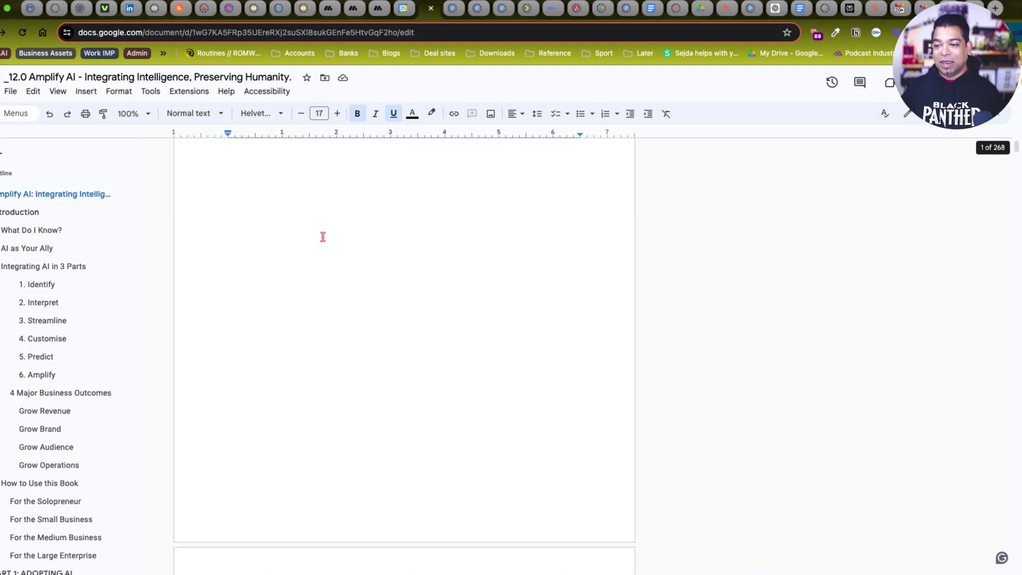
scroll(322, 237, "down", 7)
scroll(323, 237, "up", 10)
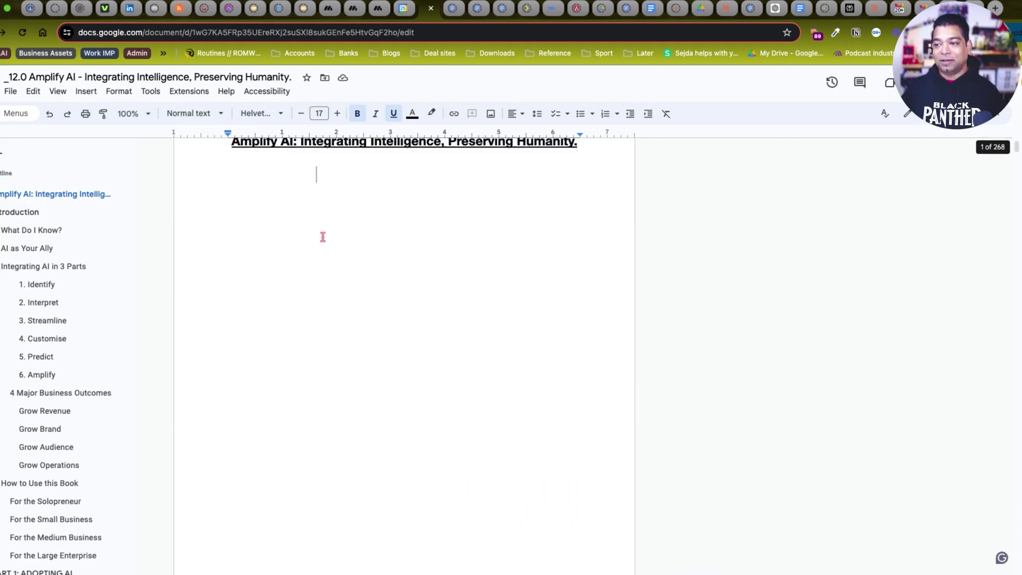
scroll(323, 237, "down", 5)
scroll(323, 237, "down", 13)
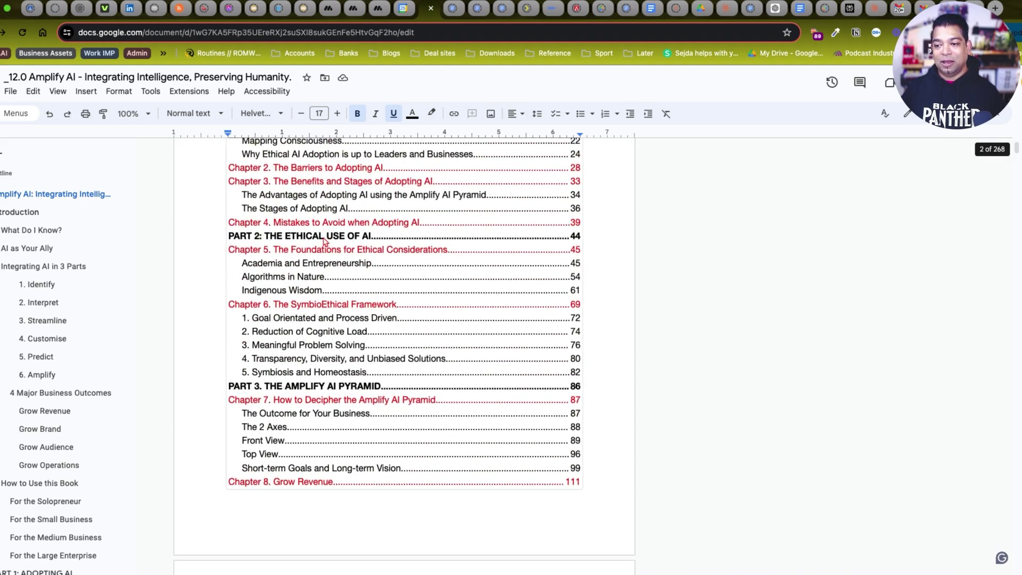
scroll(337, 402, "down", 9)
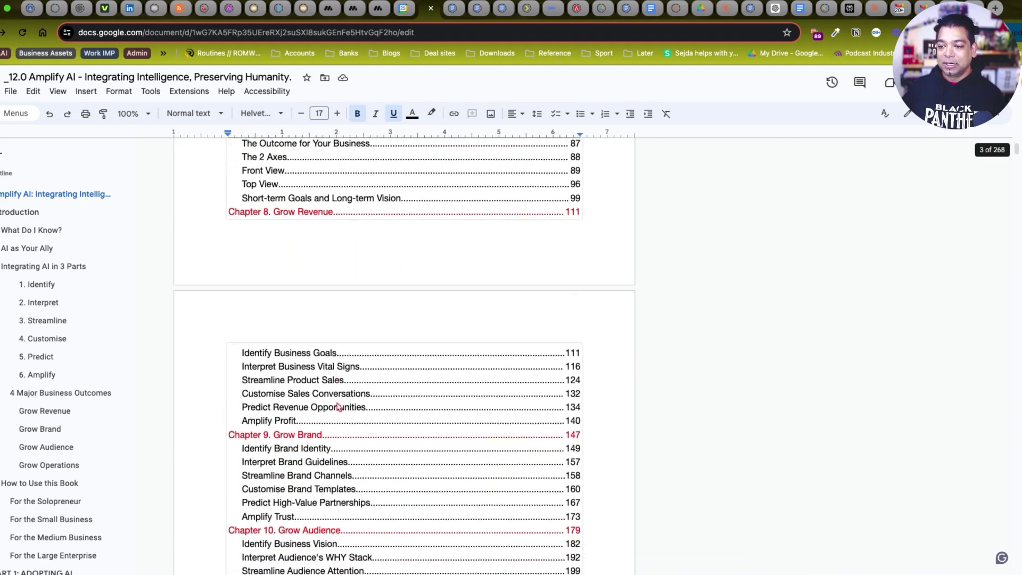
scroll(343, 334, "up", 10)
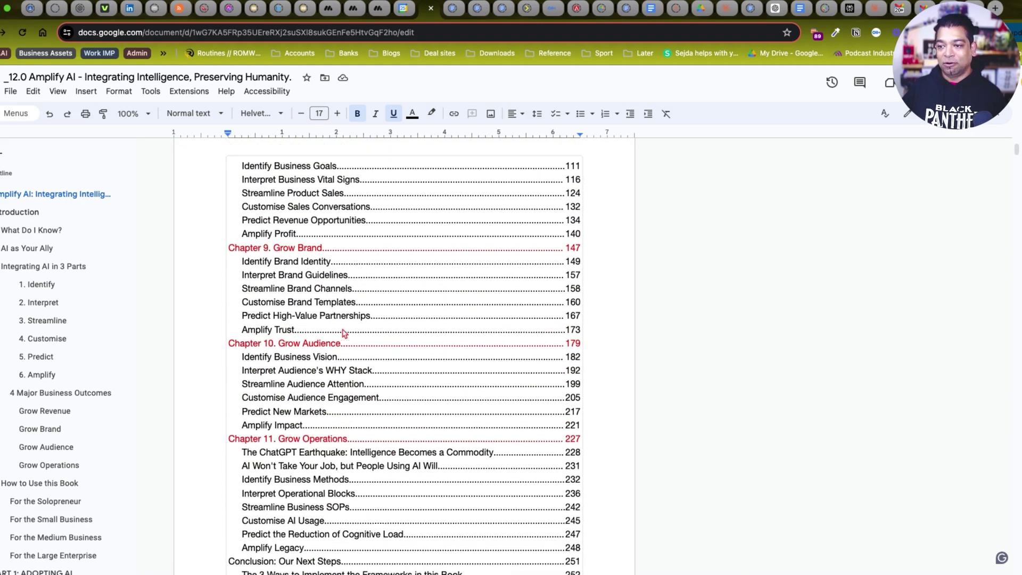
scroll(344, 334, "down", 3)
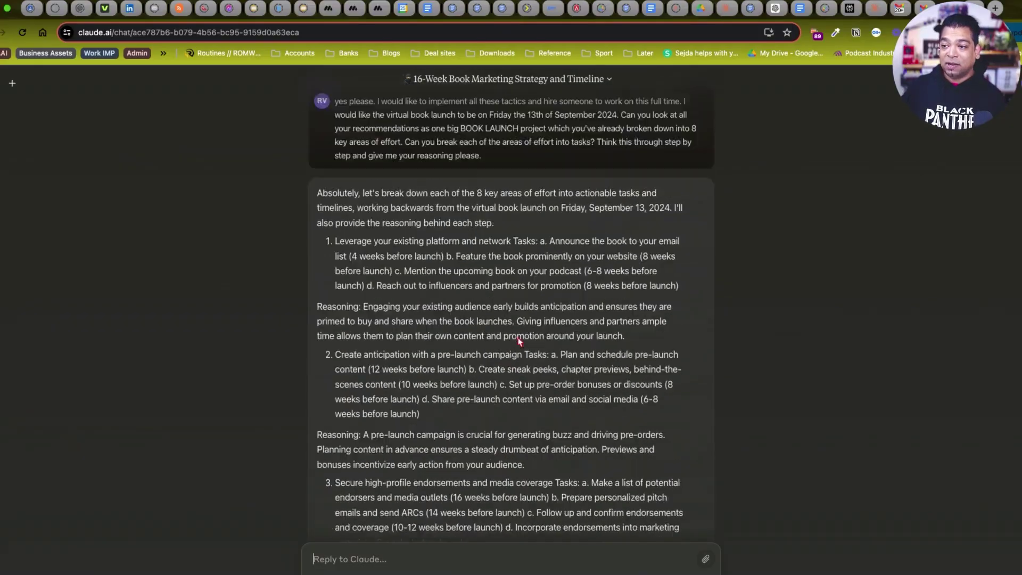
Scroll through the date-organised weekly plan from the March 21, 2024 start to the September 13 launch.
scroll(518, 338, "down", 3)
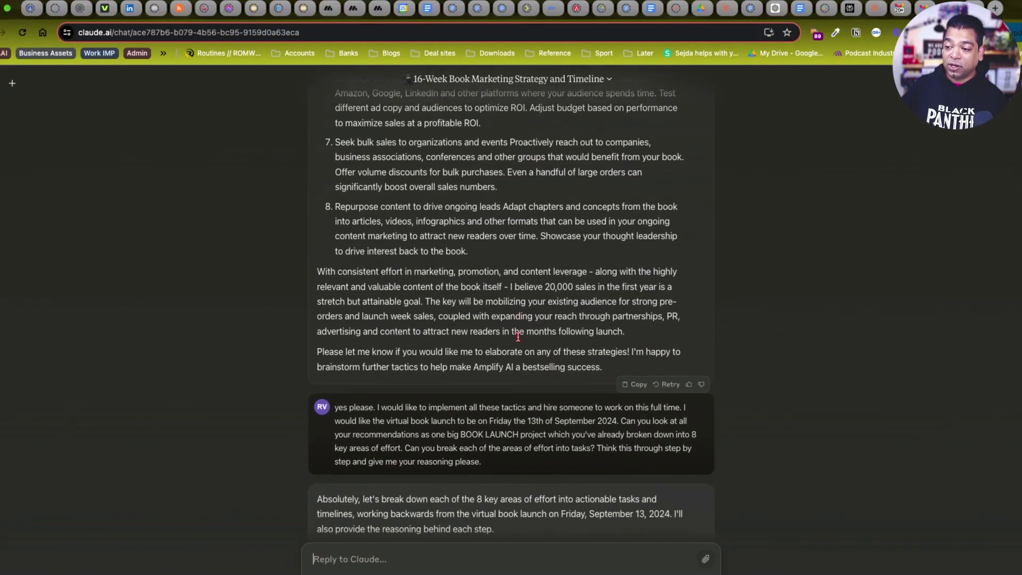
scroll(527, 459, "down", 6)
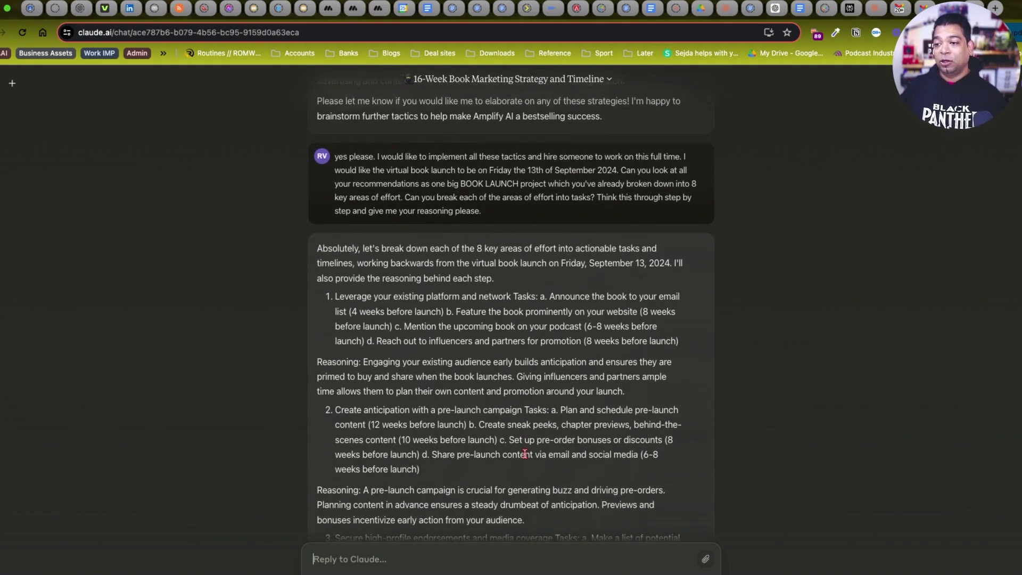
scroll(557, 321, "down", 12)
scroll(556, 321, "down", 14)
scroll(557, 321, "down", 11)
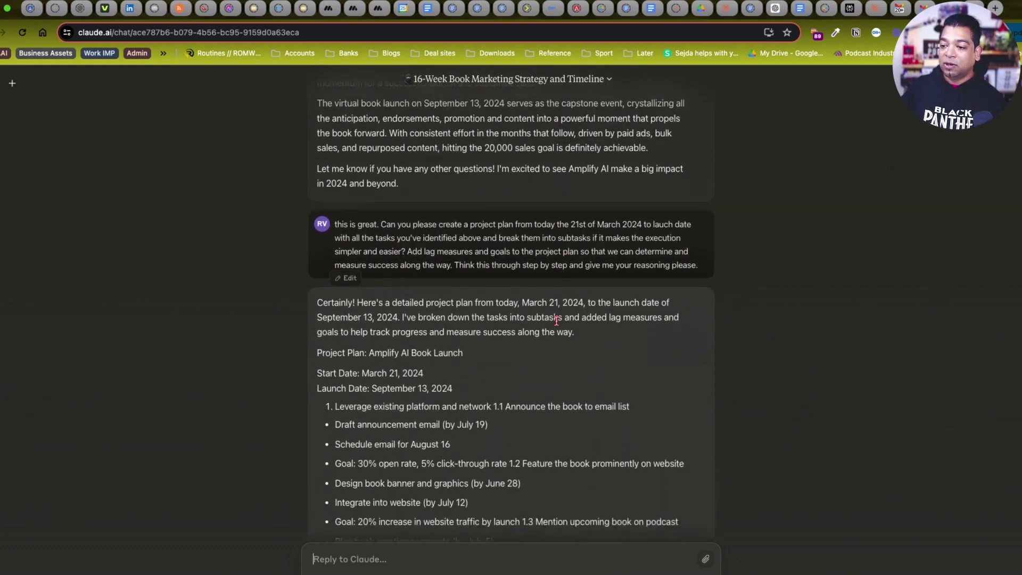
scroll(557, 325, "down", 6)
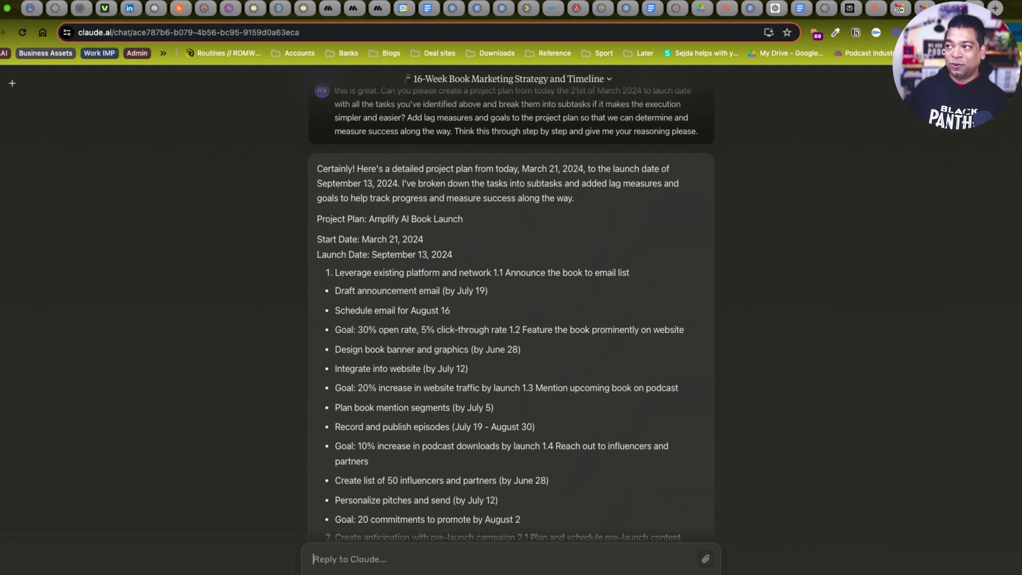
scroll(532, 362, "down", 1)
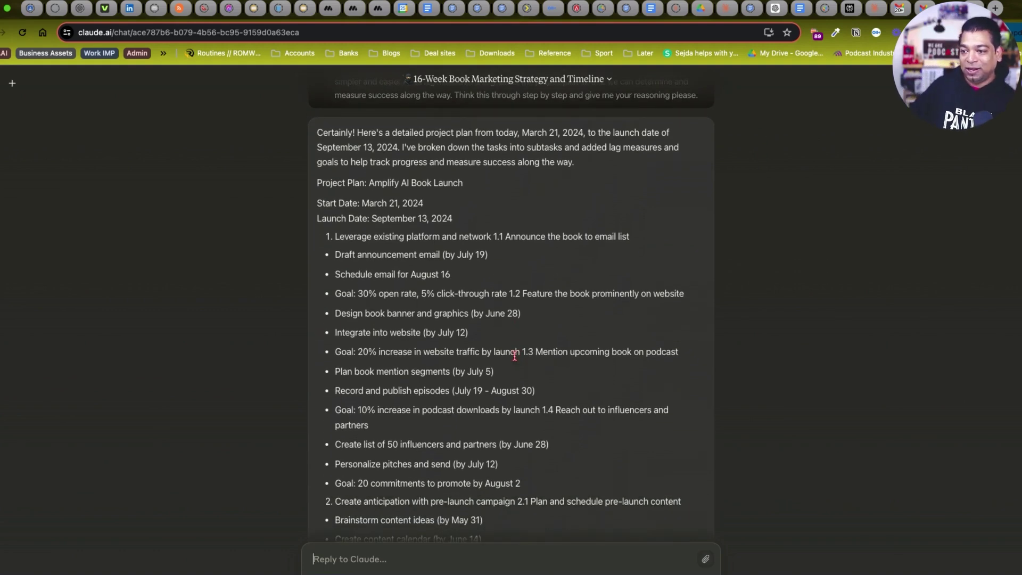
scroll(515, 355, "down", 3)
scroll(405, 305, "down", 8)
scroll(405, 305, "down", 1)
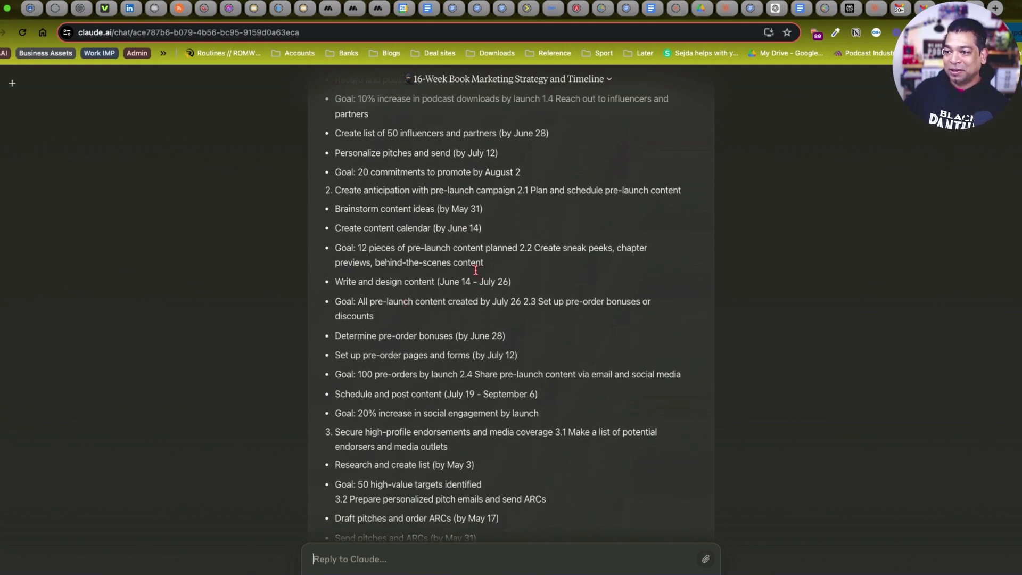
scroll(476, 276, "down", 7)
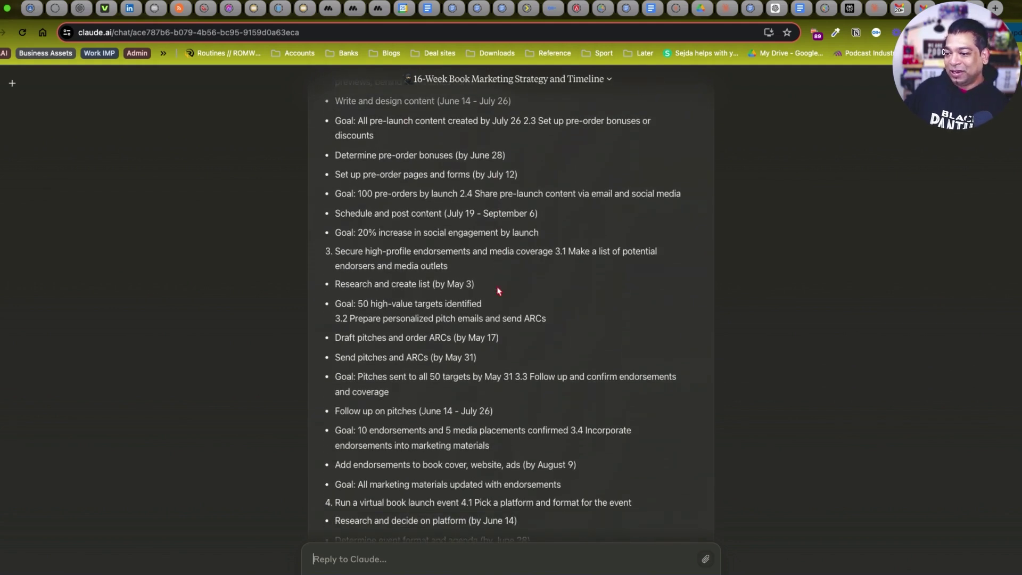
scroll(499, 291, "down", 2)
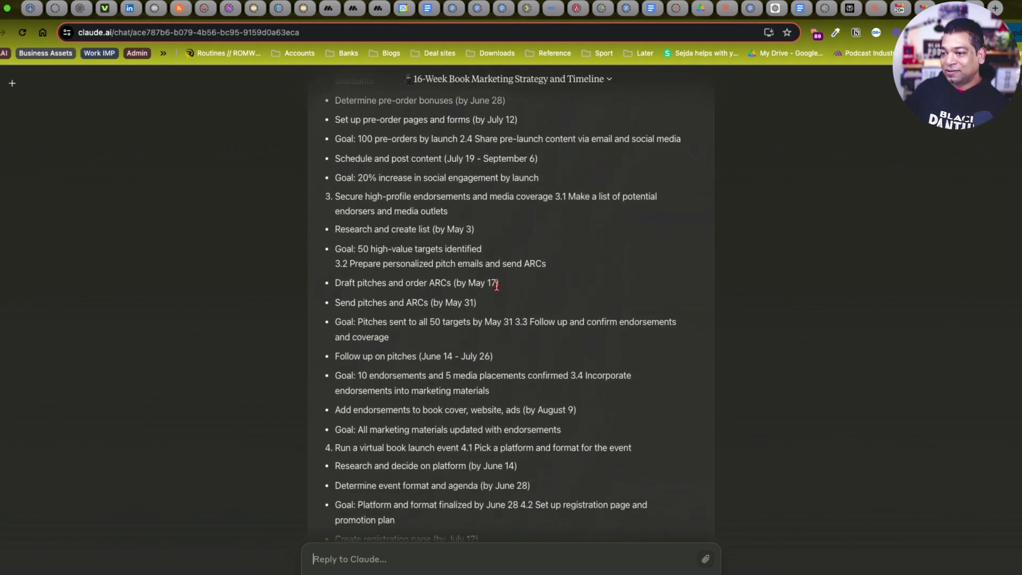
scroll(496, 286, "down", 9)
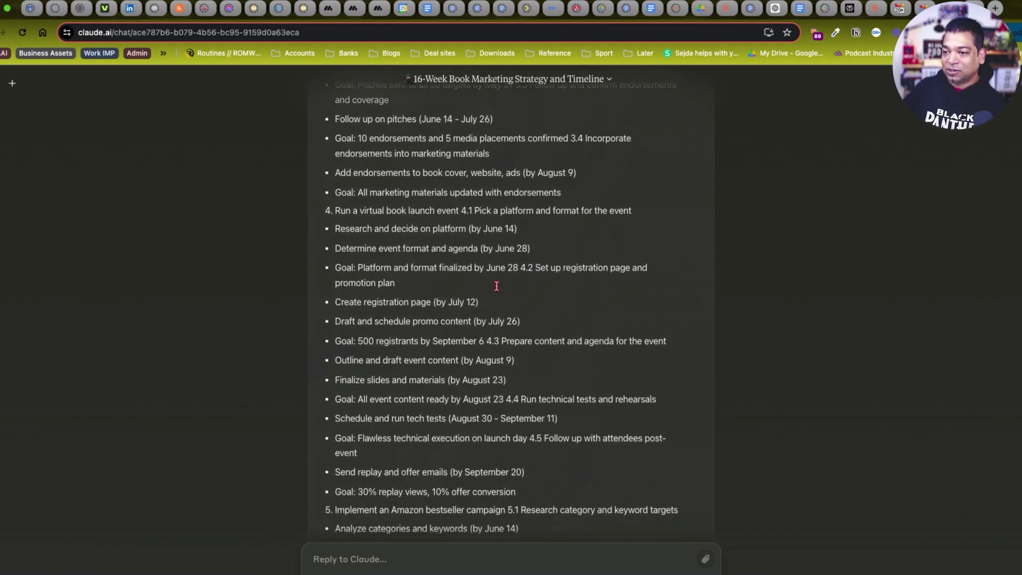
scroll(497, 286, "down", 11)
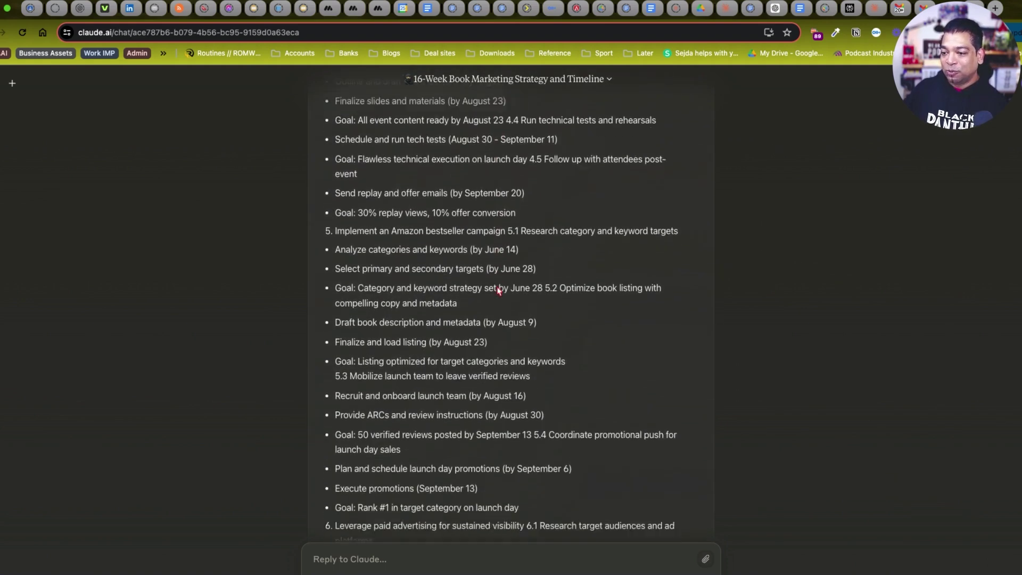
scroll(499, 291, "down", 15)
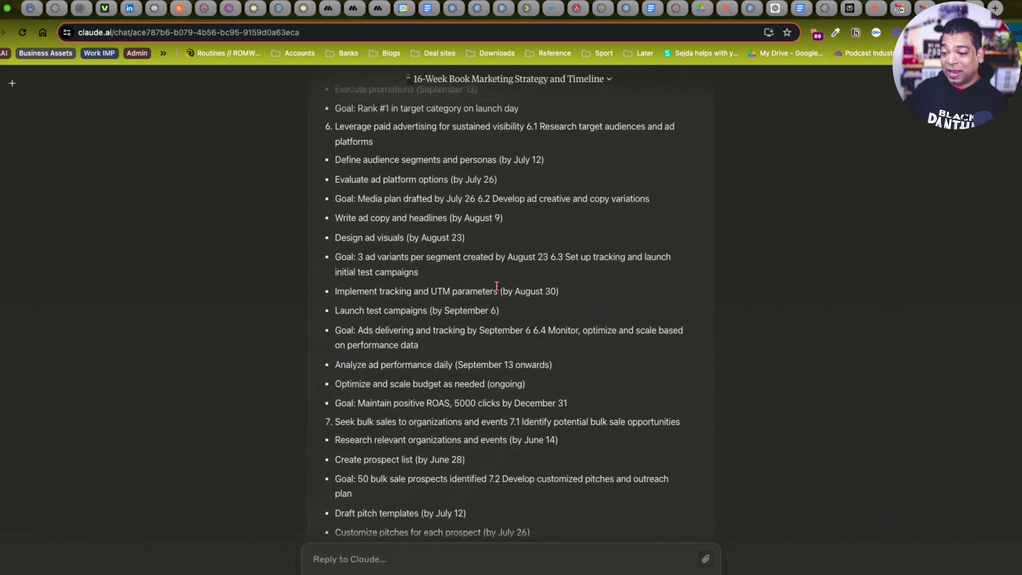
scroll(497, 286, "down", 15)
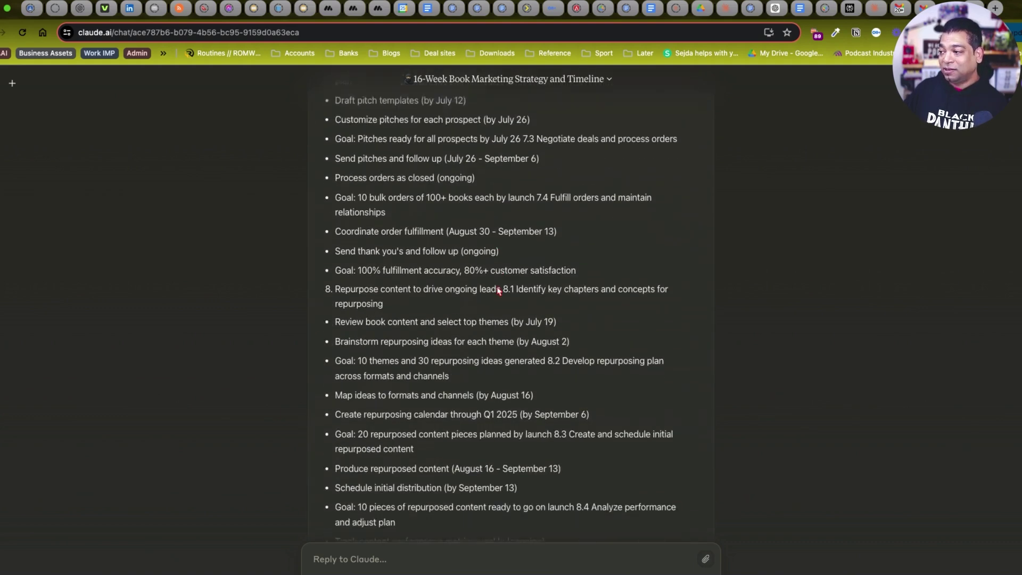
scroll(499, 291, "down", 13)
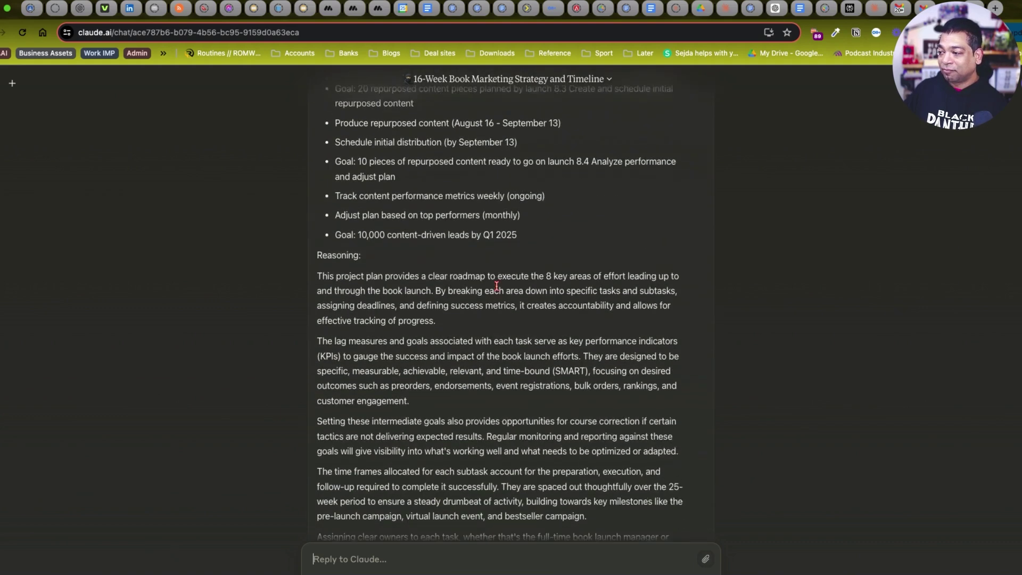
scroll(498, 287, "down", 12)
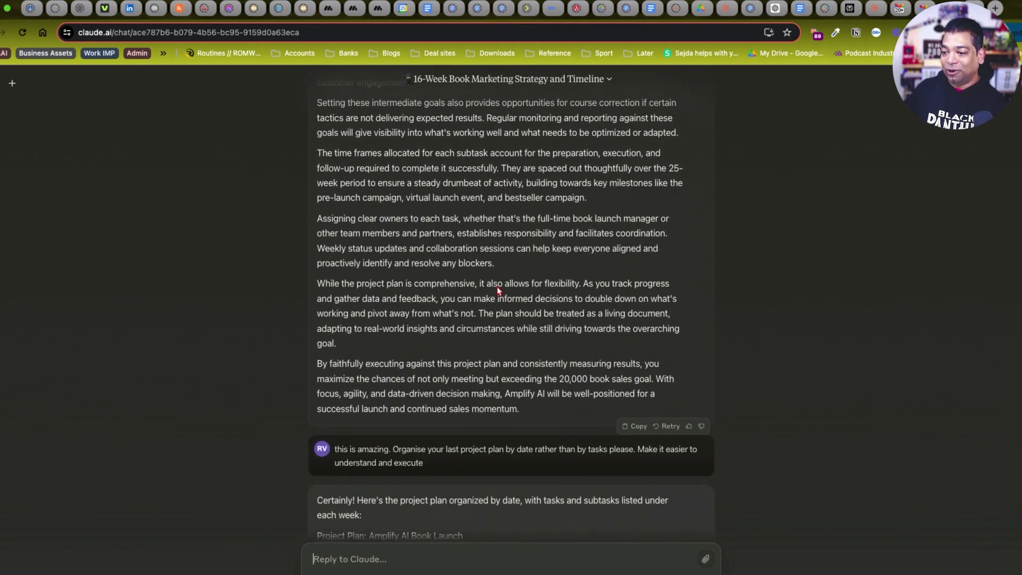
scroll(497, 286, "down", 8)
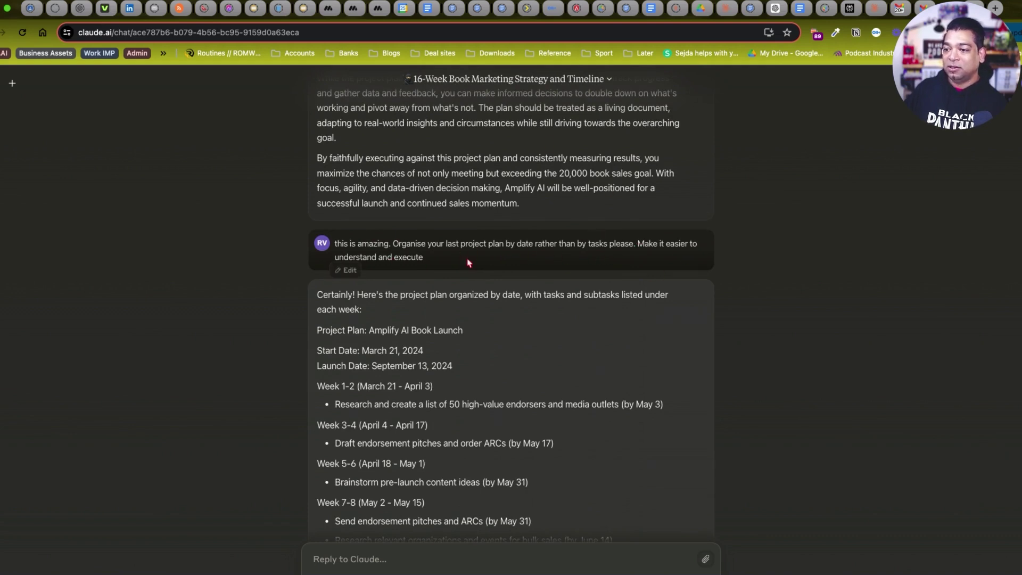
scroll(497, 394, "down", 5)
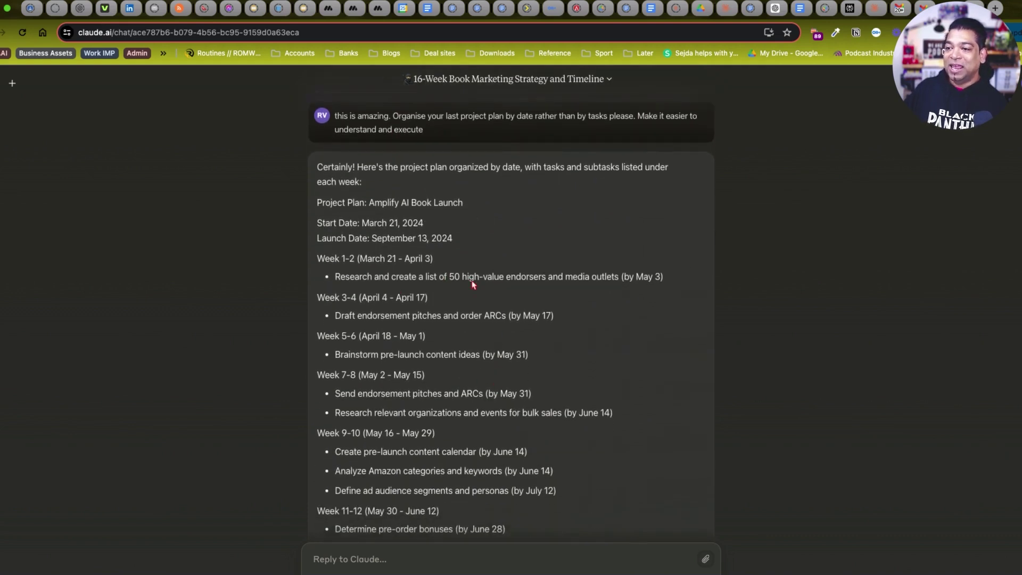
scroll(510, 313, "down", 6)
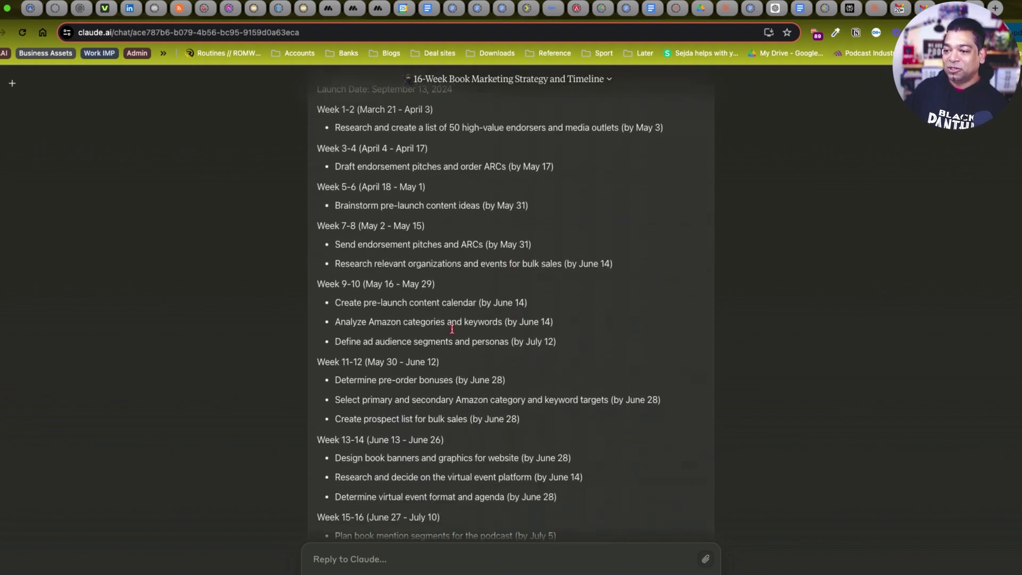
scroll(453, 344, "down", 4)
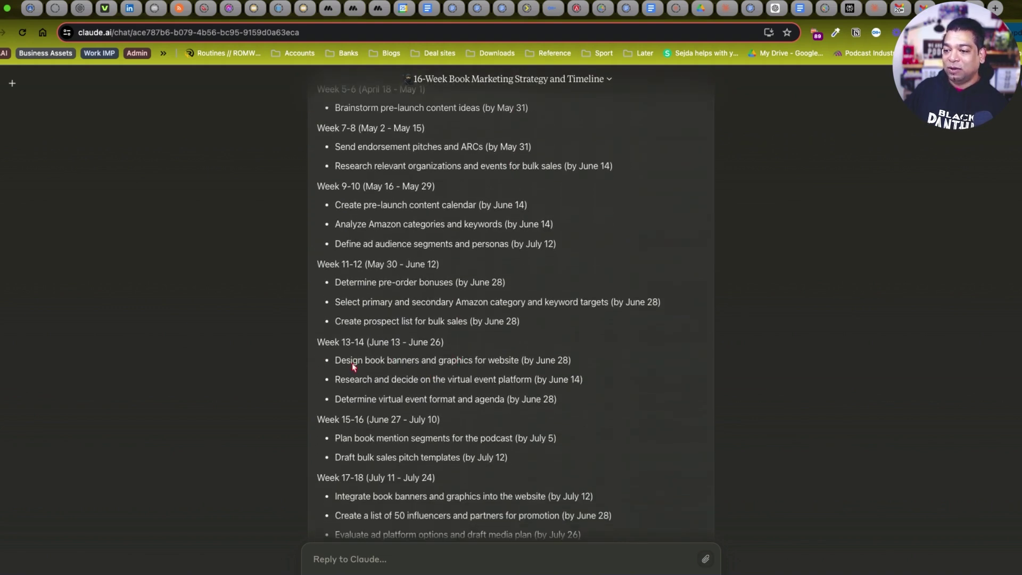
scroll(440, 380, "down", 6)
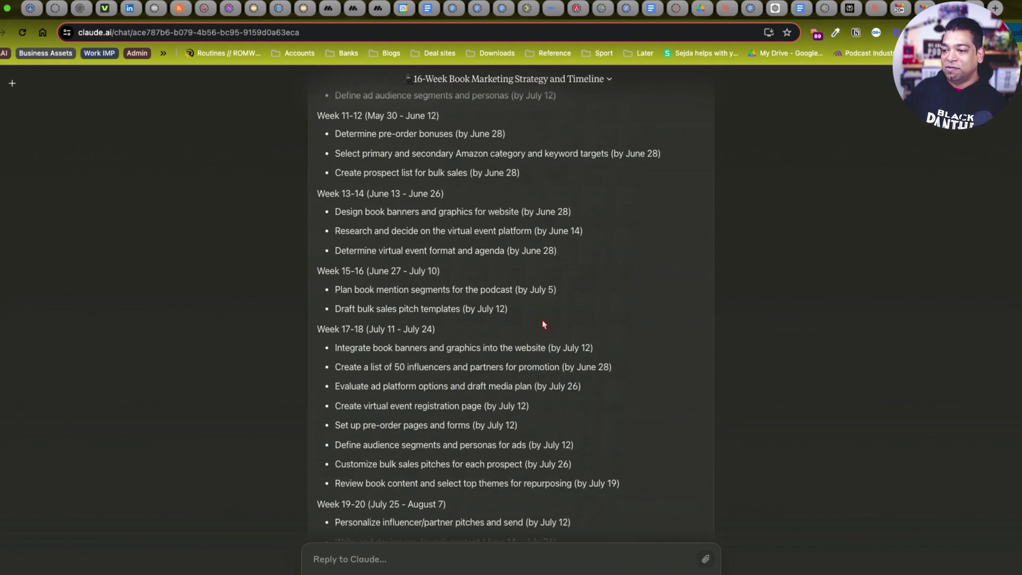
scroll(544, 324, "down", 4)
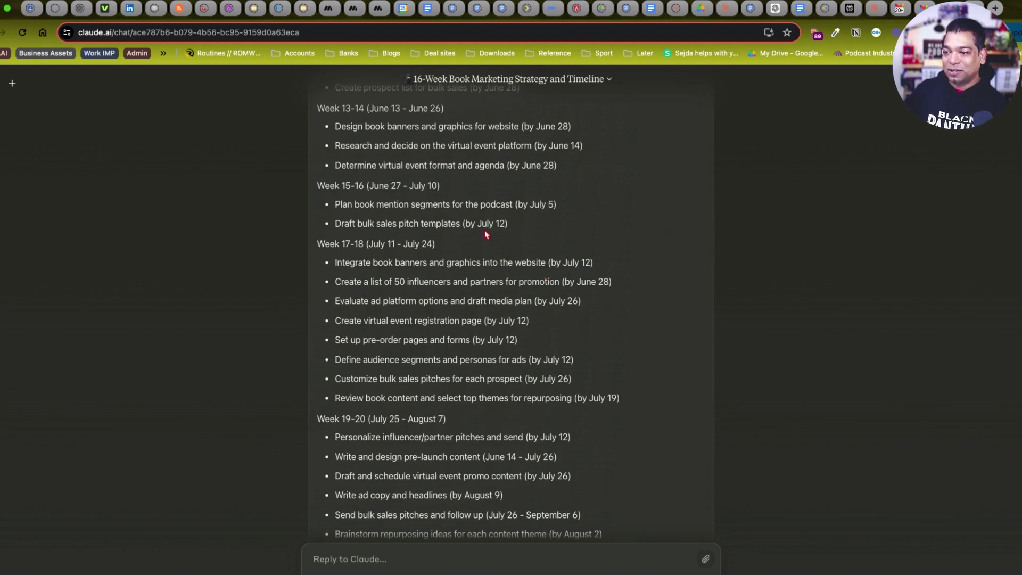
scroll(486, 234, "down", 7)
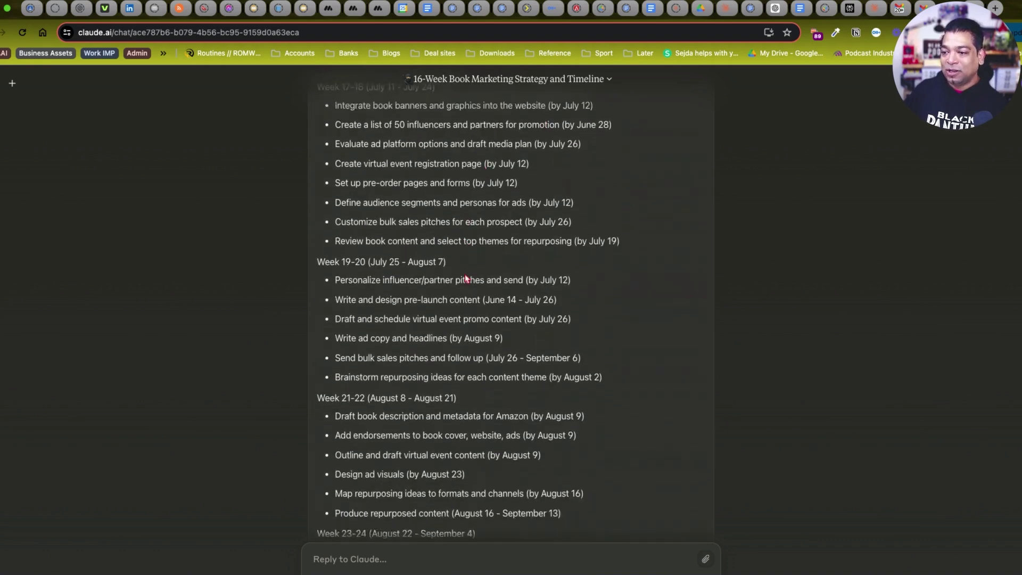
scroll(465, 278, "down", 20)
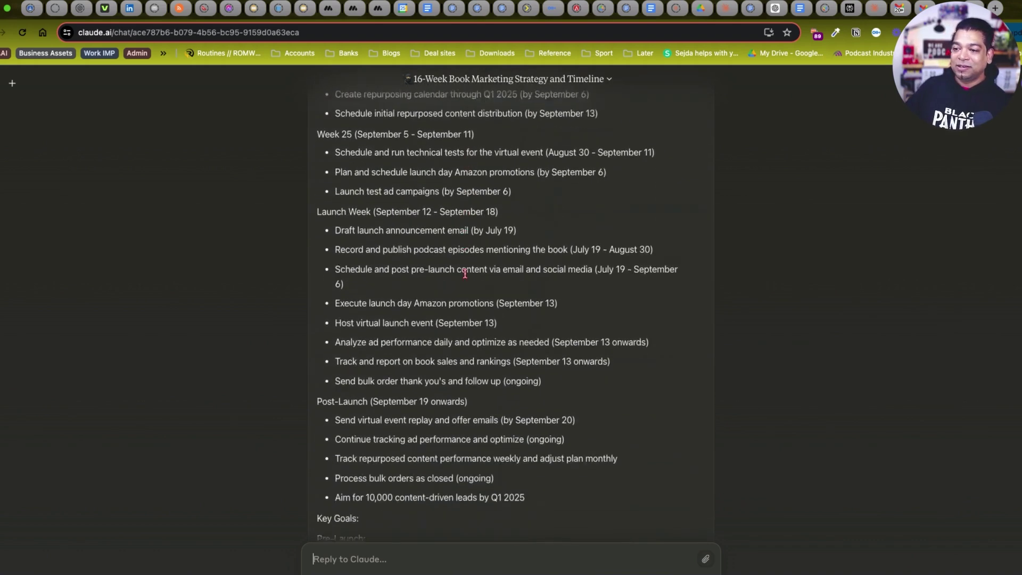
scroll(465, 274, "down", 18)
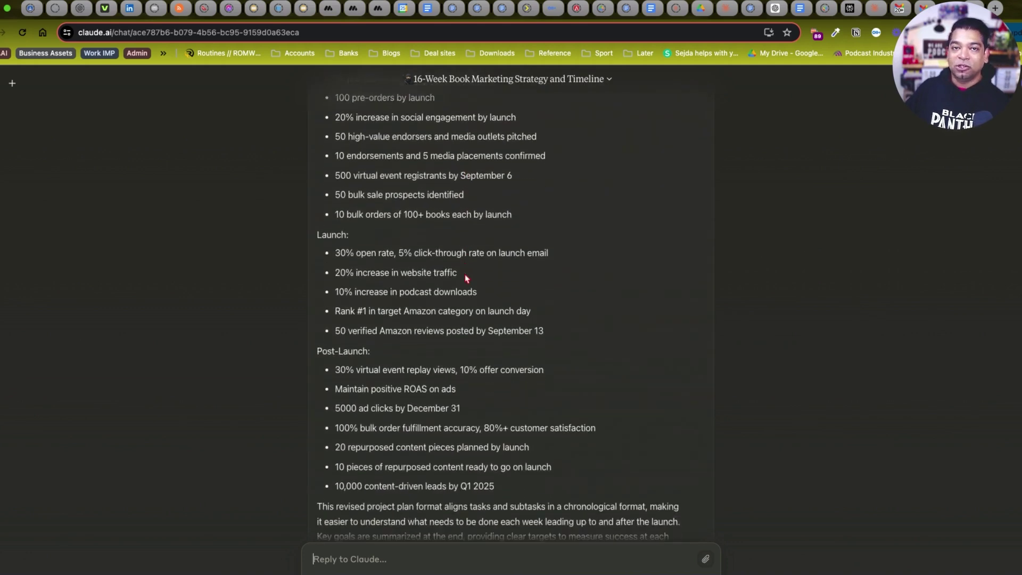
scroll(465, 275, "down", 9)
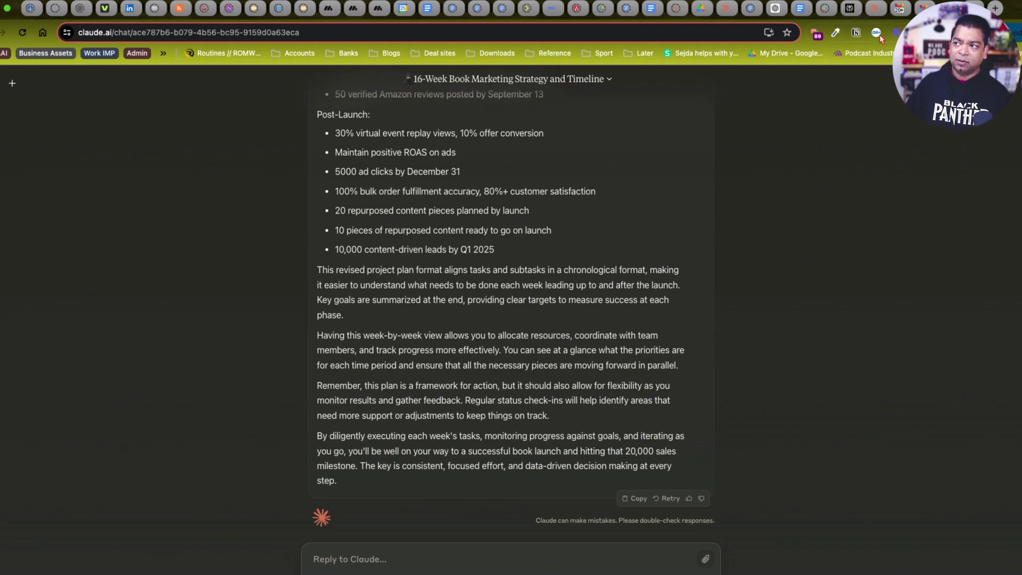
Return to the Speaker One-Pager chat and review Speaker Kit Design version 2 of 2.
left_click(876, 9)
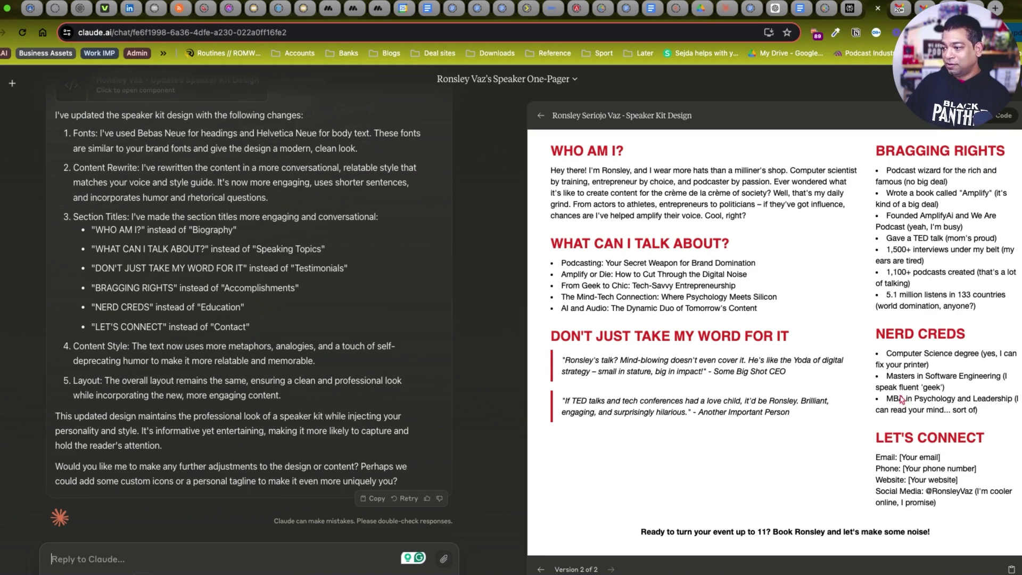
scroll(899, 393, "up", 4)
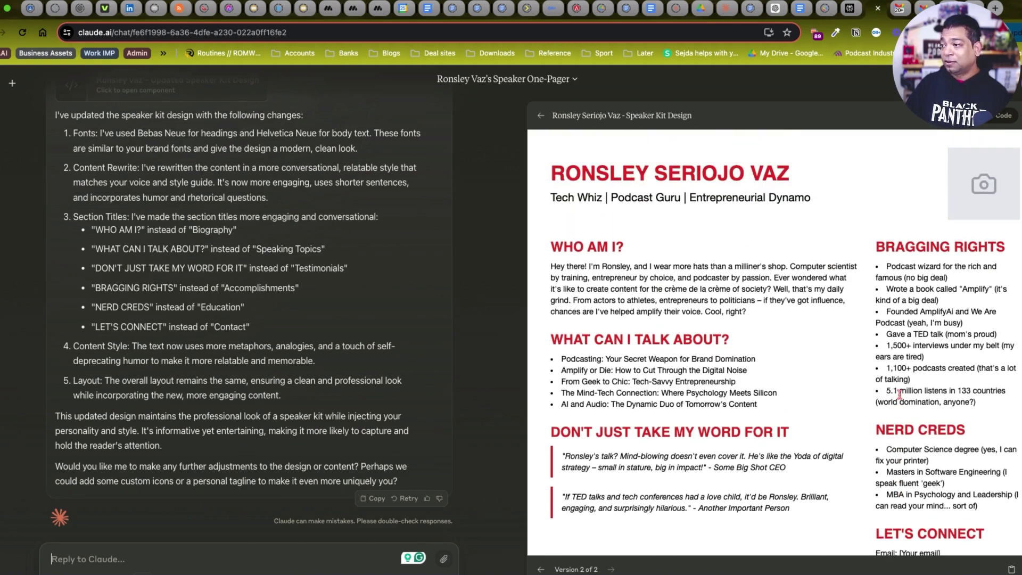
scroll(899, 394, "down", 3)
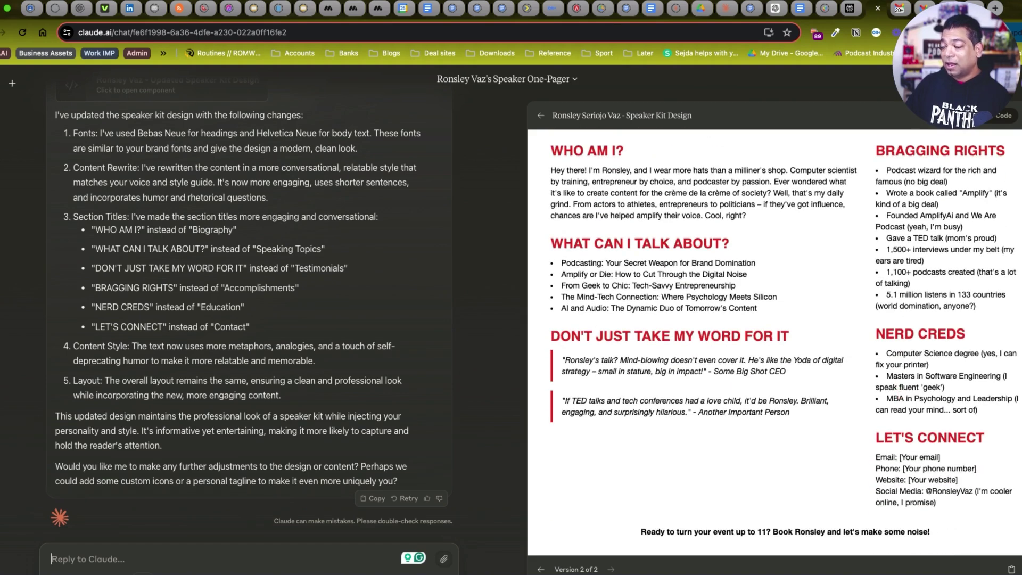
scroll(752, 399, "up", 3)
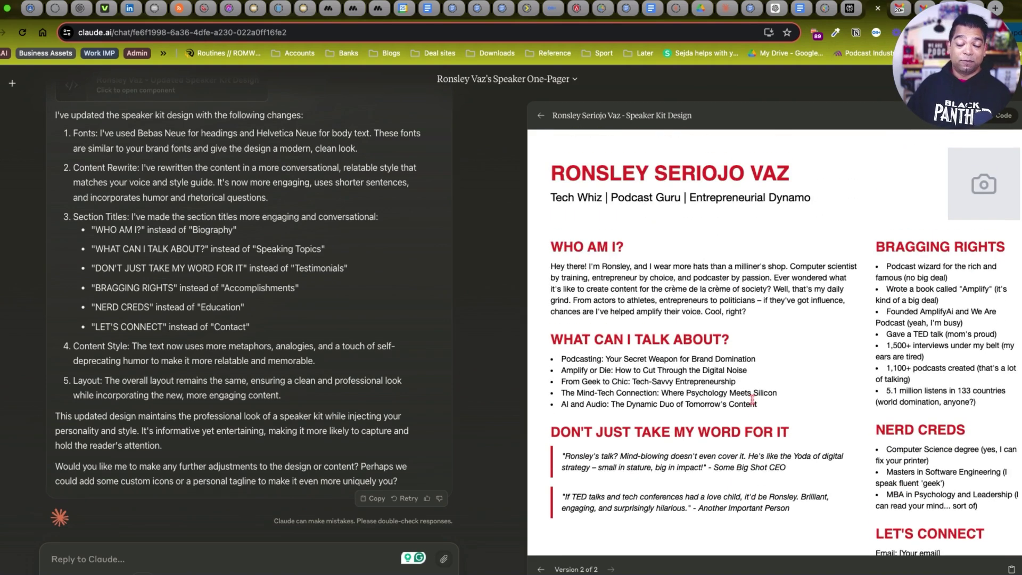